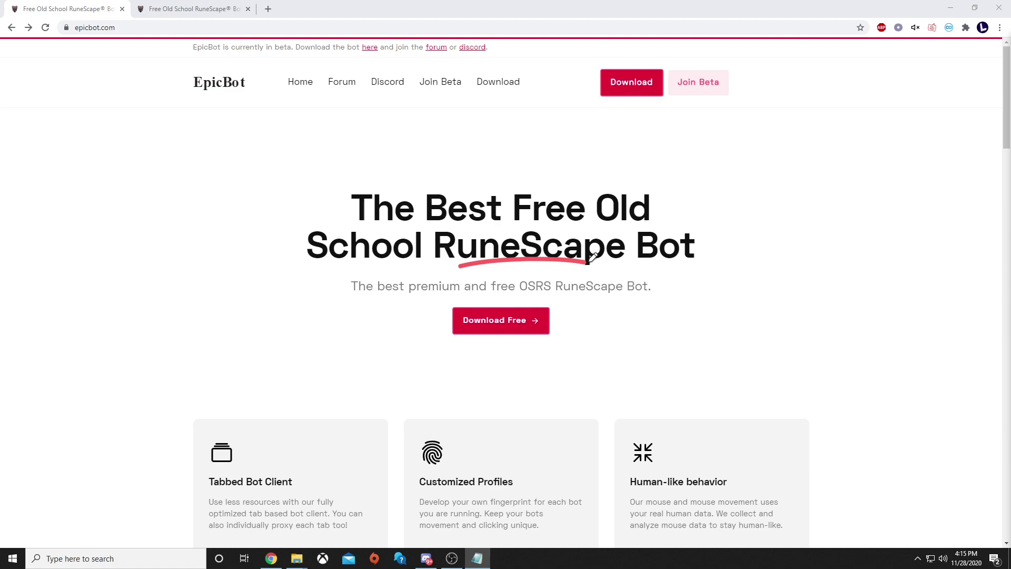
Step: Open the EpicBot forum, look over the account sign-up form, and close it without registering
{"action": "left_click", "coordinate": [747, 198]}
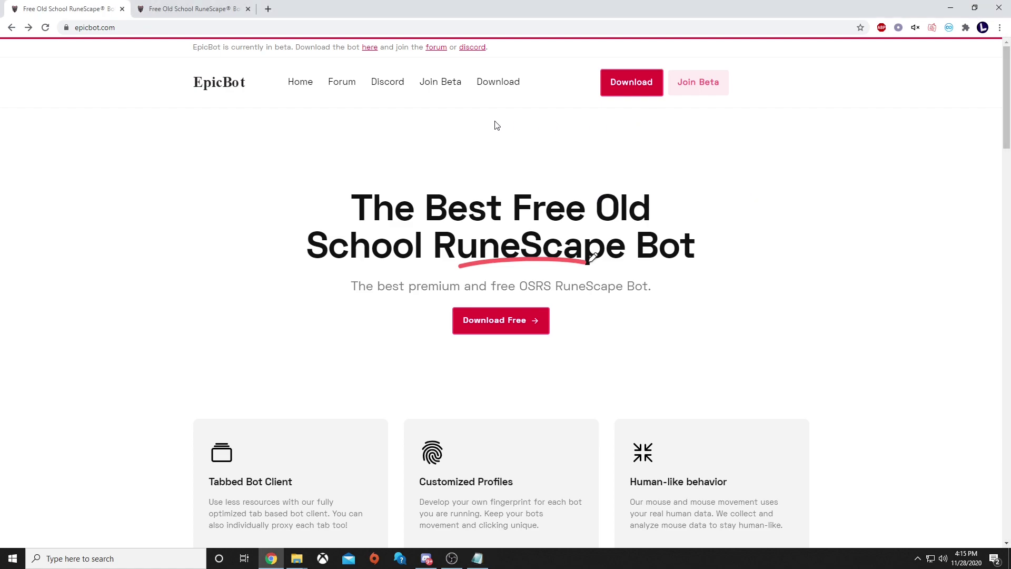
{"action": "left_click", "coordinate": [341, 87]}
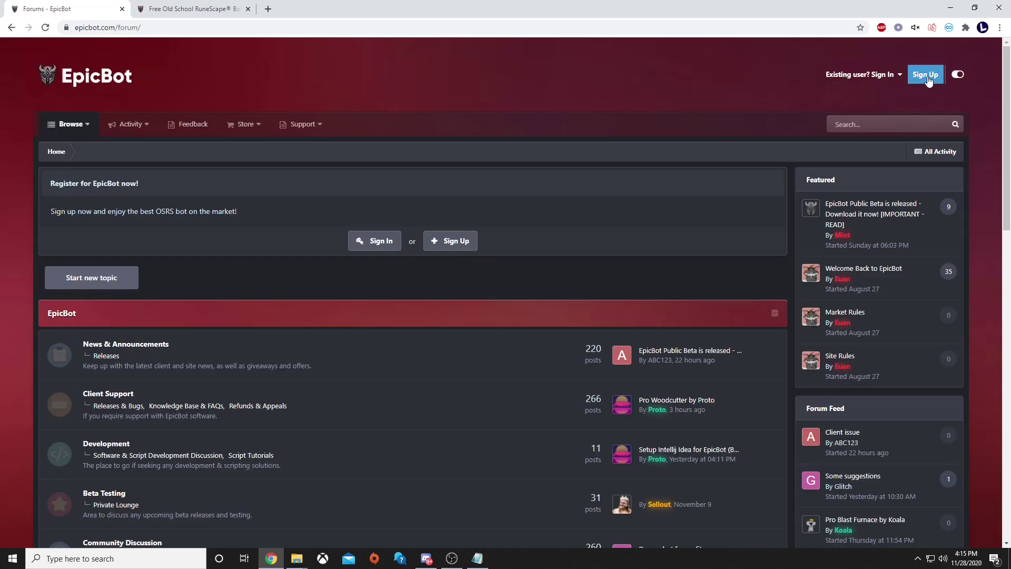
{"action": "left_click", "coordinate": [926, 75]}
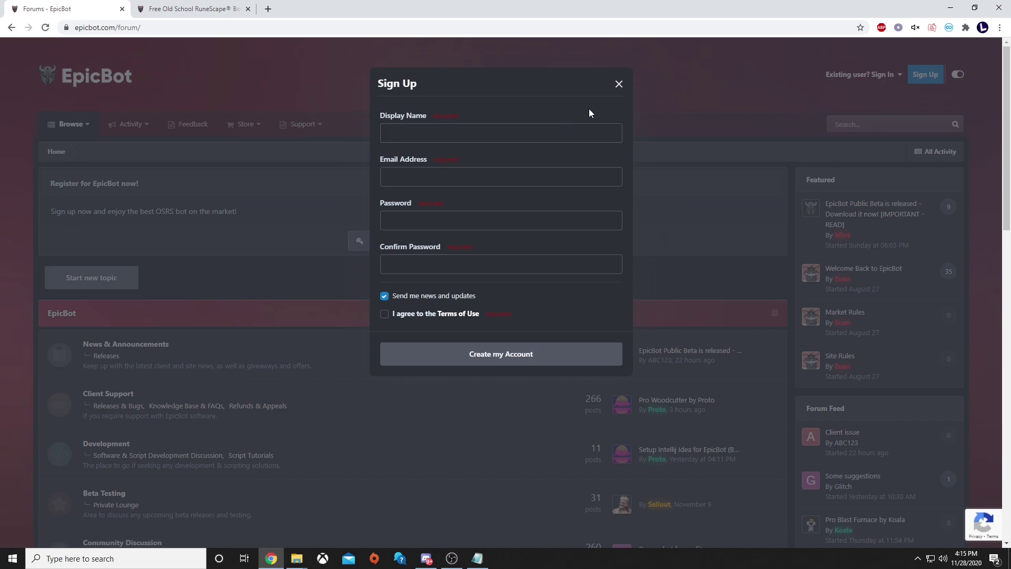
{"action": "left_click", "coordinate": [619, 84]}
Step: Download the Windows 64-bit version of EpicBot from the website's download page
{"action": "left_click", "coordinate": [164, 5]}
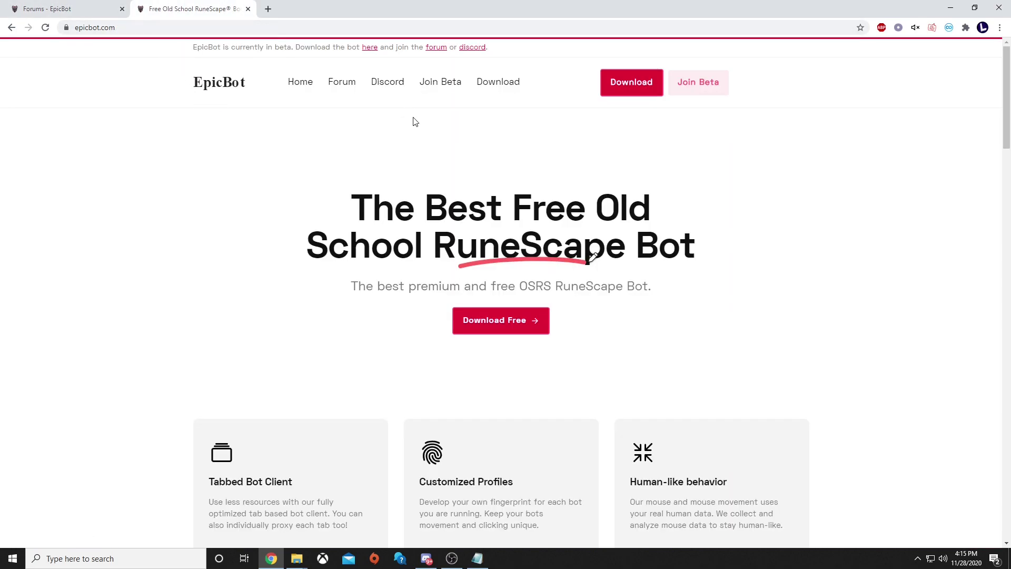
{"action": "left_click", "coordinate": [627, 87]}
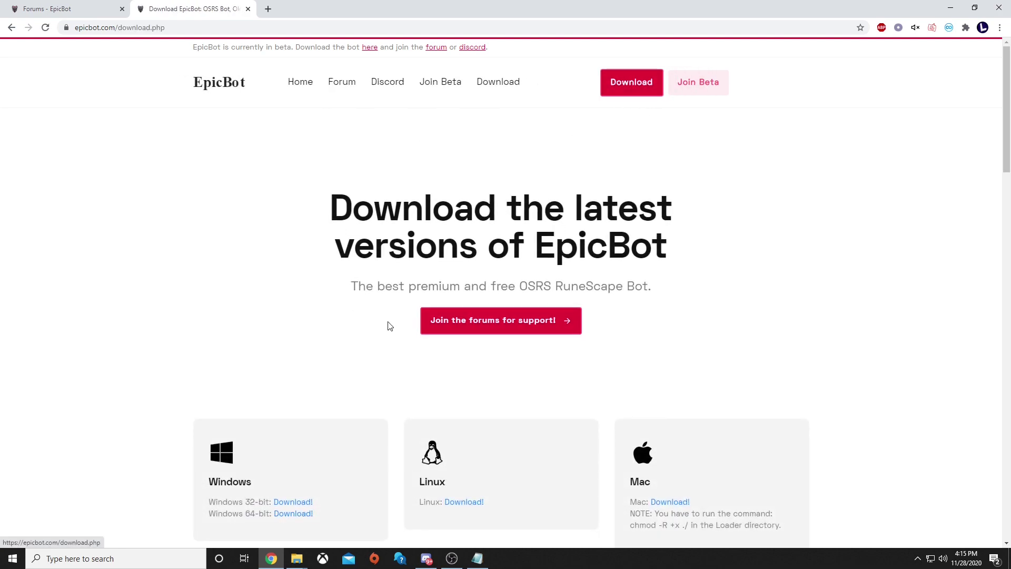
{"action": "scroll", "coordinate": [388, 326], "scroll_direction": "down", "scroll_amount": 3}
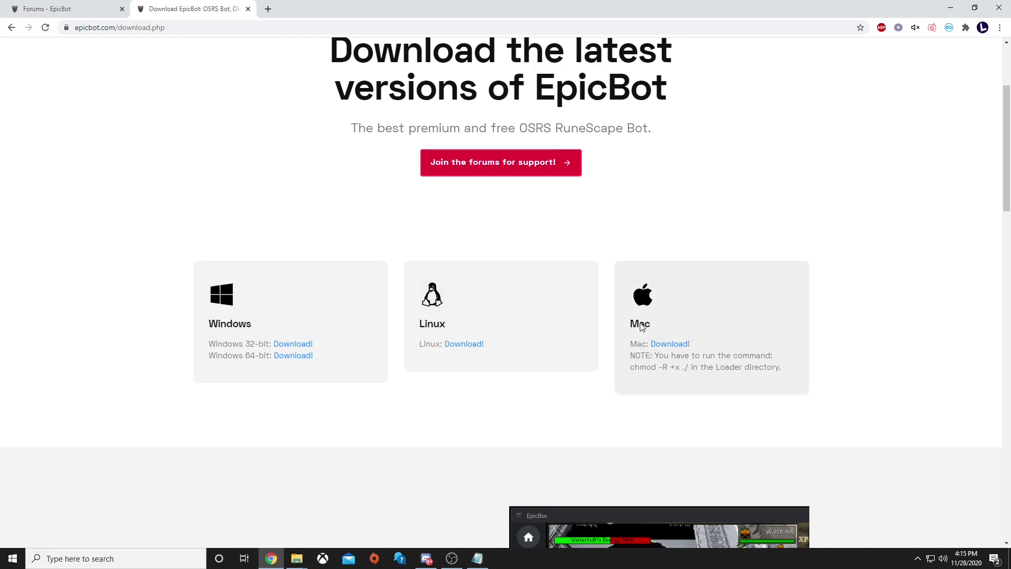
{"action": "left_click", "coordinate": [295, 357]}
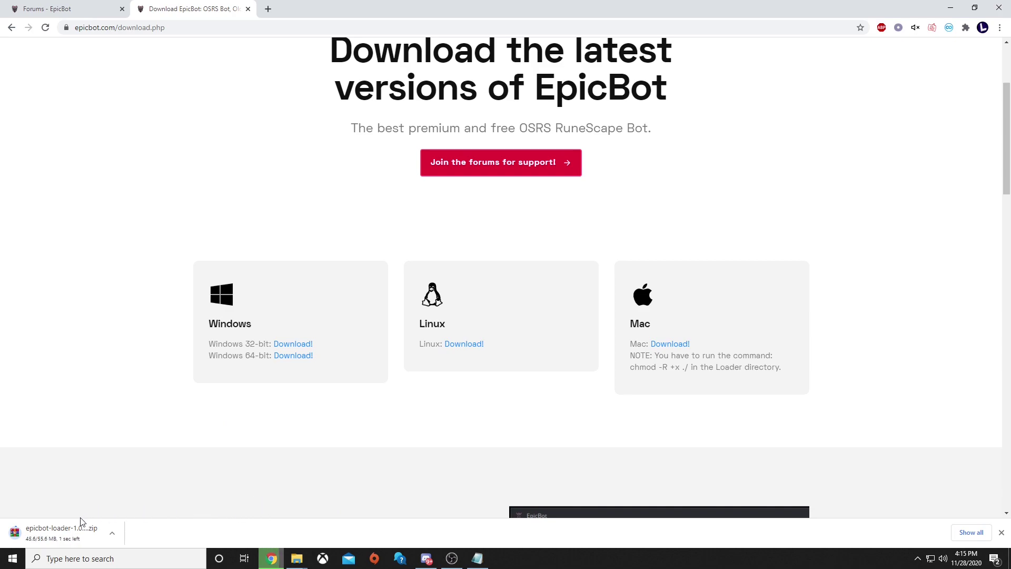
Step: Open the downloaded EpicBot loader archive in WinRAR and extract it to the suggested epicbot-loader-1.0-win64 (2) folder
{"action": "left_click", "coordinate": [75, 532]}
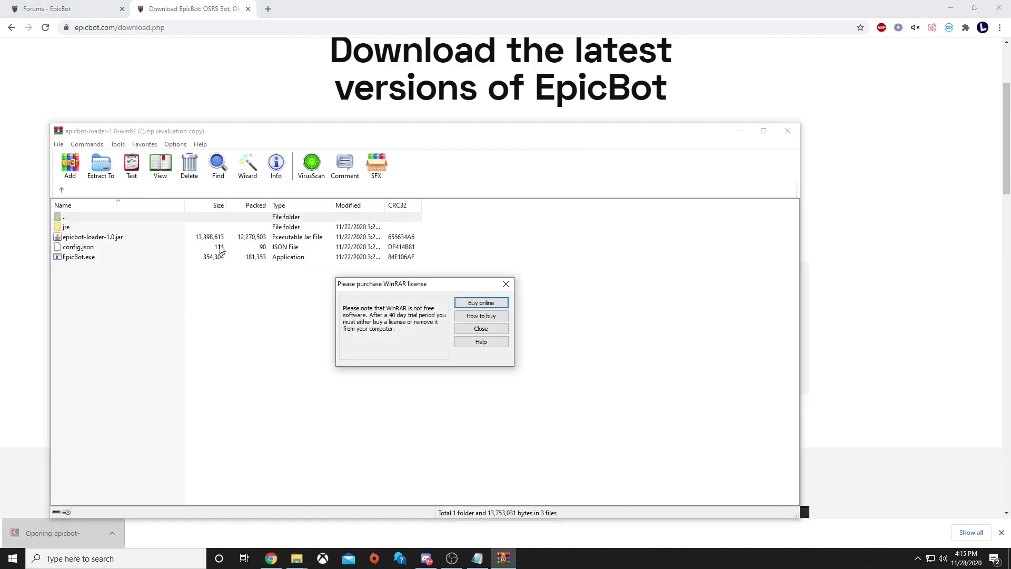
{"action": "left_click", "coordinate": [480, 331]}
{"action": "left_click", "coordinate": [100, 163]}
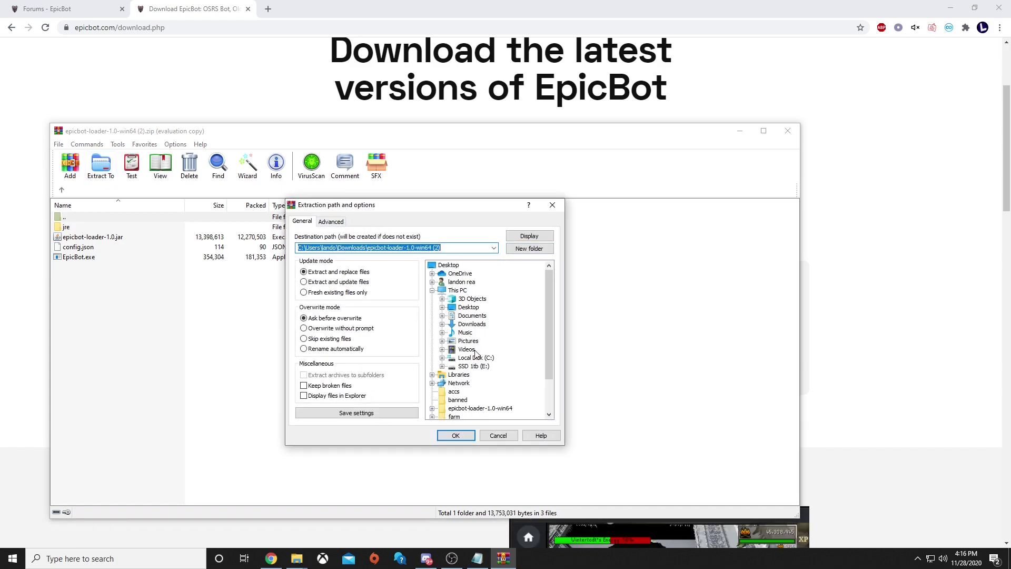
{"action": "scroll", "coordinate": [483, 361], "scroll_direction": "down", "scroll_amount": 2}
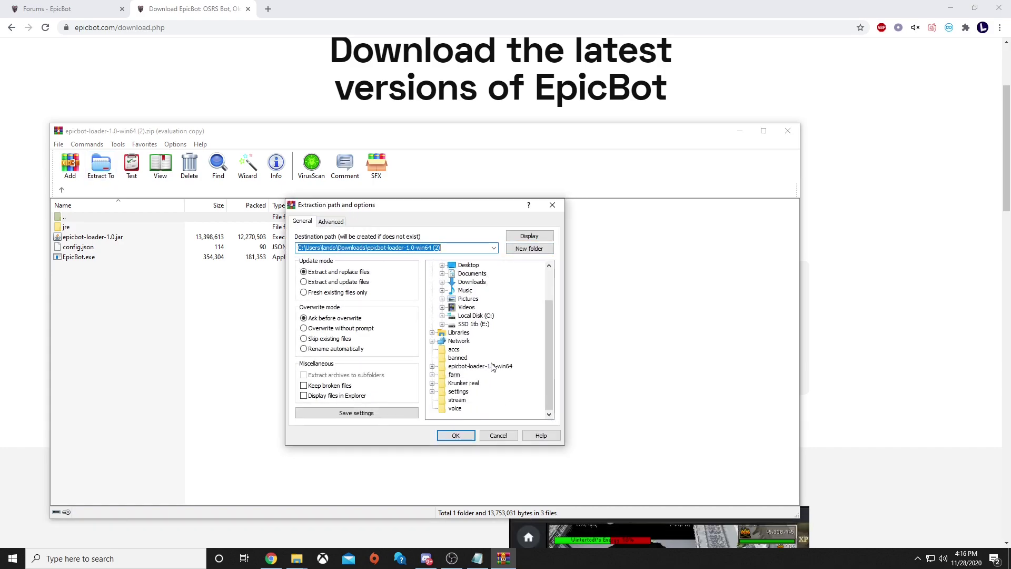
{"action": "scroll", "coordinate": [504, 369], "scroll_direction": "up", "scroll_amount": 2}
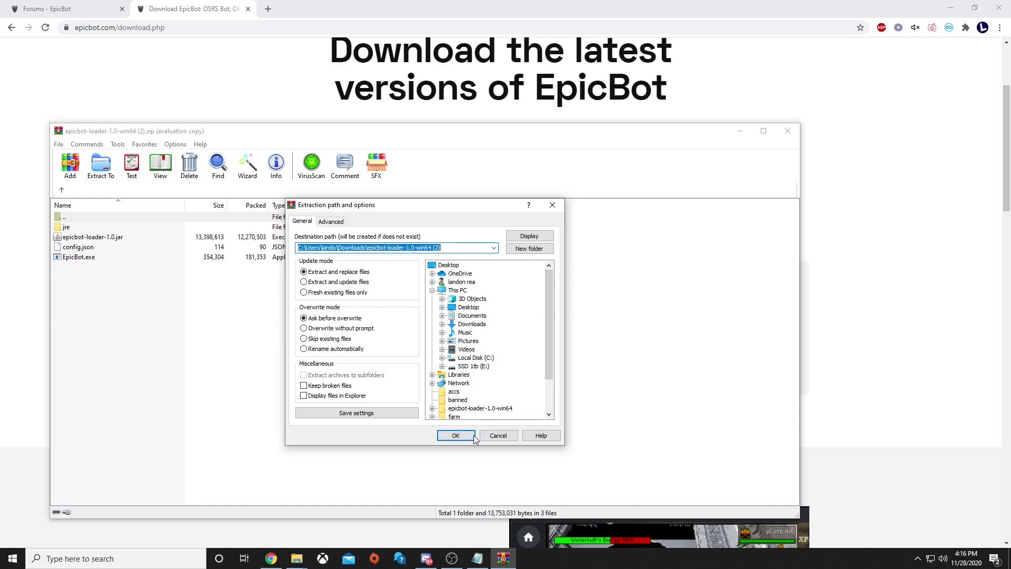
{"action": "left_click", "coordinate": [456, 436]}
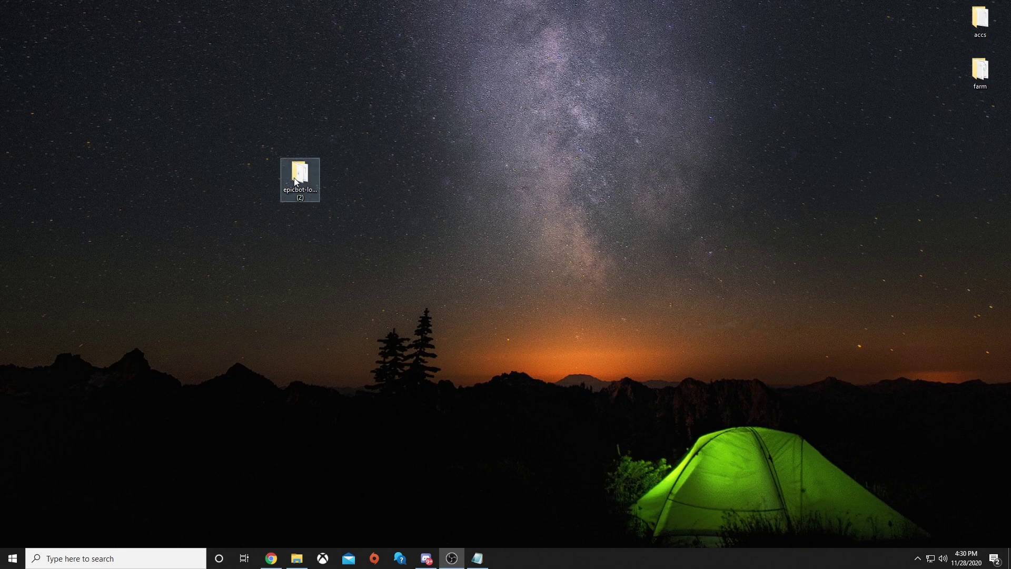
Step: Run the EpicBot application from the extracted folder on the desktop and launch the client from its loader
{"action": "left_click", "coordinate": [294, 178]}
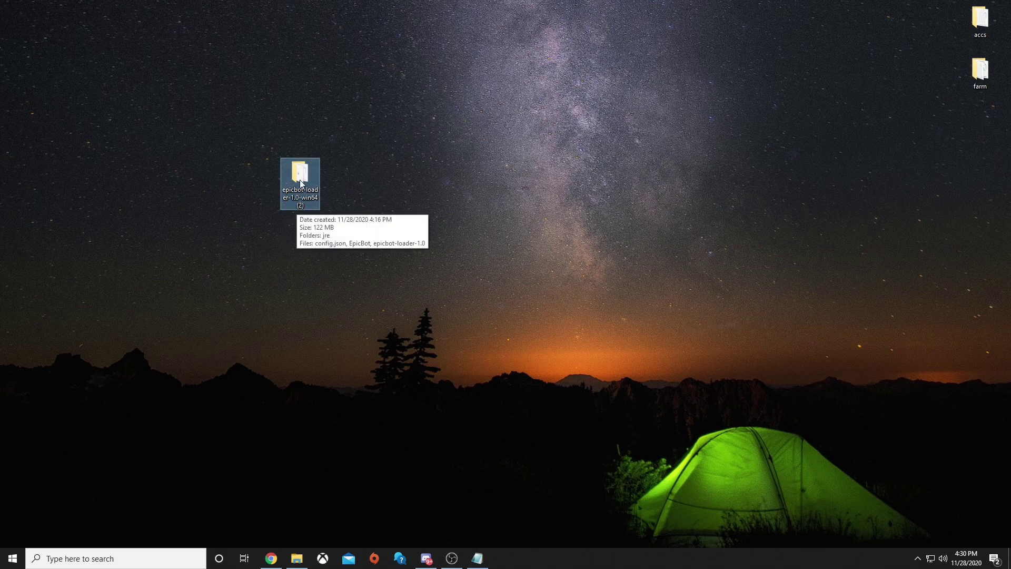
{"action": "double_click", "coordinate": [300, 183]}
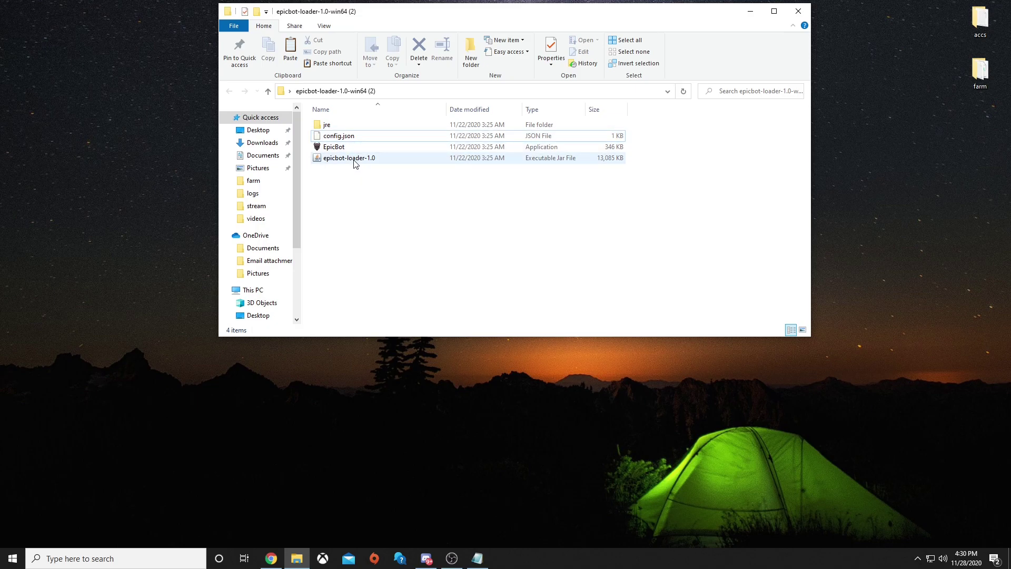
{"action": "left_click", "coordinate": [346, 151]}
{"action": "double_click", "coordinate": [345, 150]}
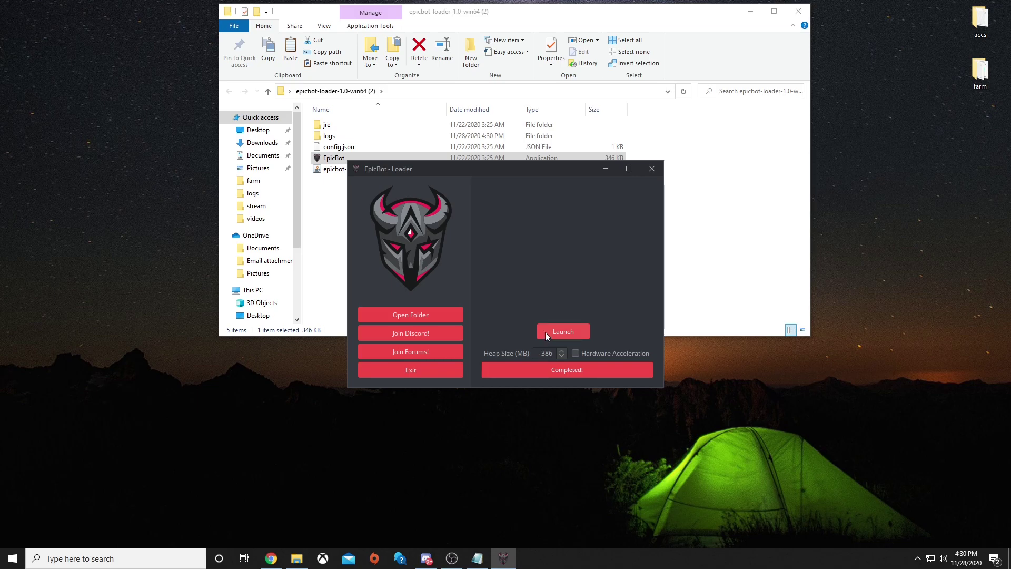
{"action": "left_click", "coordinate": [545, 332]}
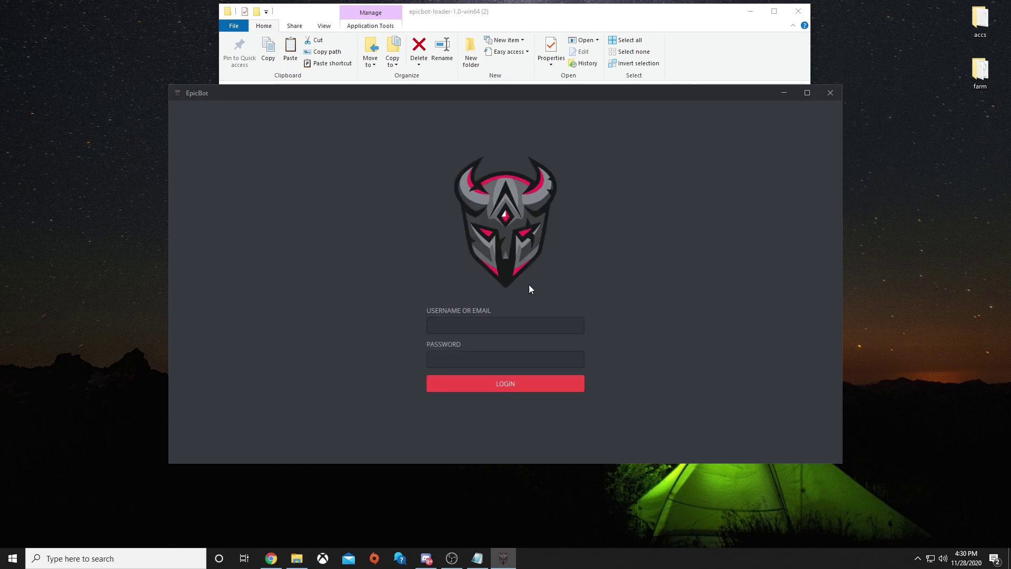
Step: Log in to the EpicBot client with the account username and password
{"action": "left_click", "coordinate": [490, 330]}
{"action": "type", "text": "MansHot"}
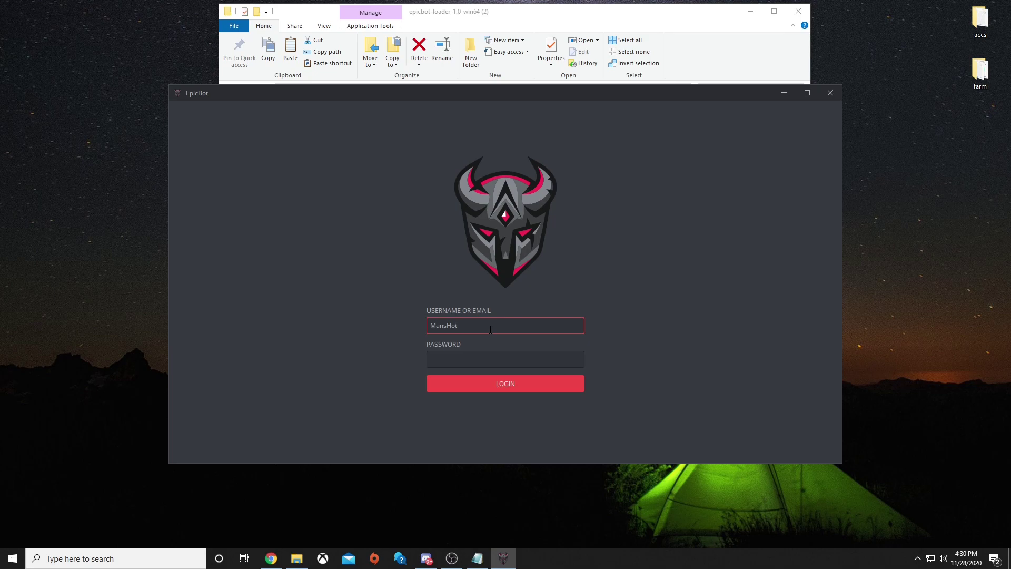
{"action": "key", "text": "BackSpace"}
{"action": "key", "text": "BackSpace"}
{"action": "key", "text": "BackSpace"}
{"action": "type", "text": "NotHot"}
{"action": "key", "text": "Tab"}
{"action": "type", "text": "•••••••"}
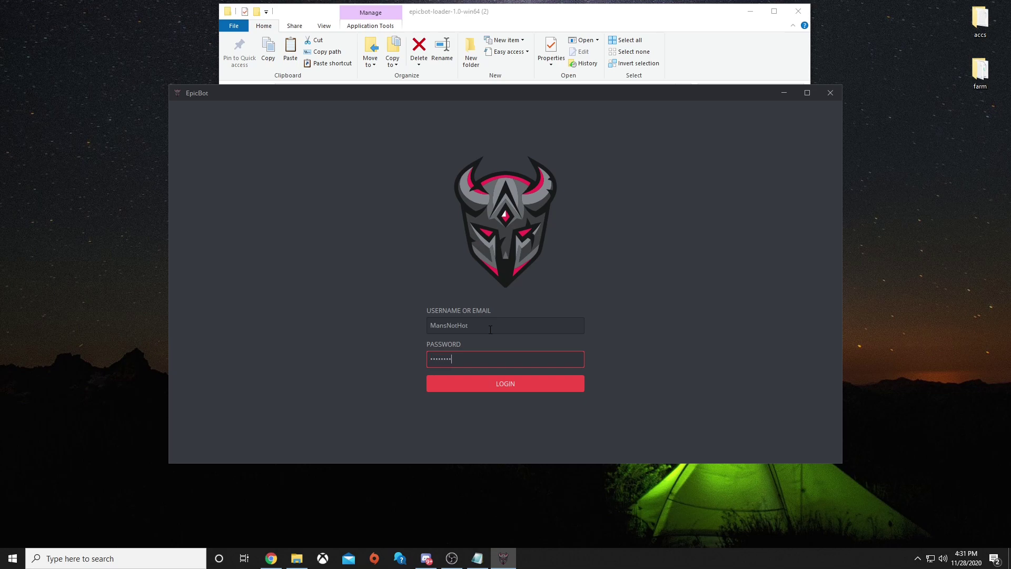
{"action": "type", "text": "••"}
{"action": "key", "text": "Return"}
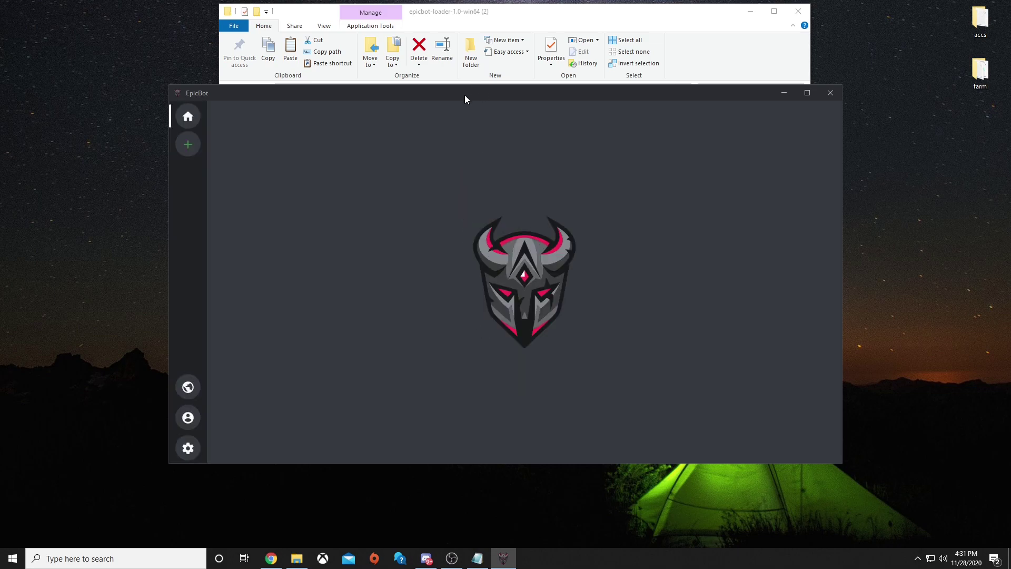
Step: Reposition the EpicBot window, check the proxy choices for adding a bot, and cancel without adding one
{"action": "left_click_drag", "start_coordinate": [465, 95], "coordinate": [440, 85]}
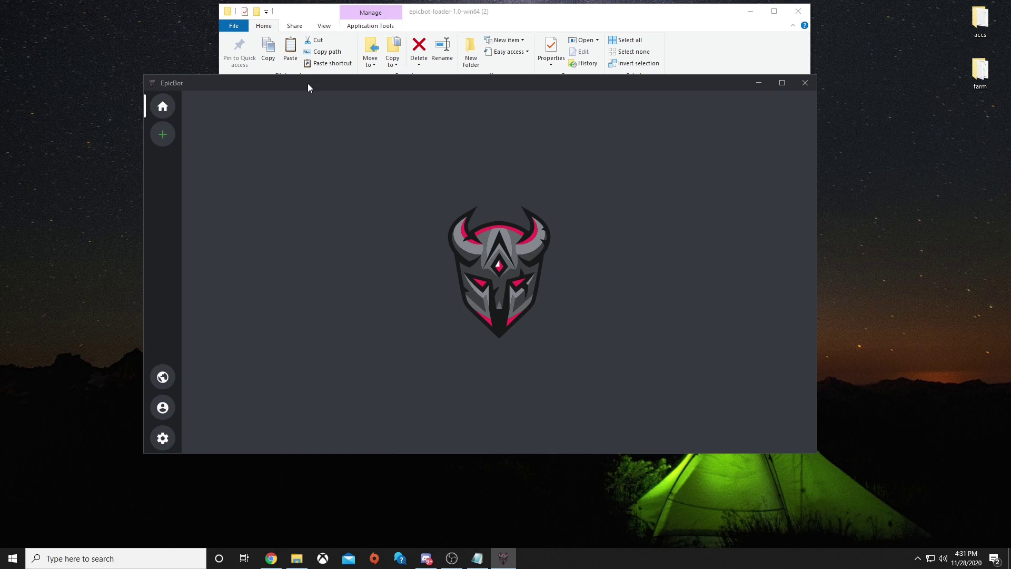
{"action": "left_click_drag", "start_coordinate": [179, 81], "coordinate": [217, 77]}
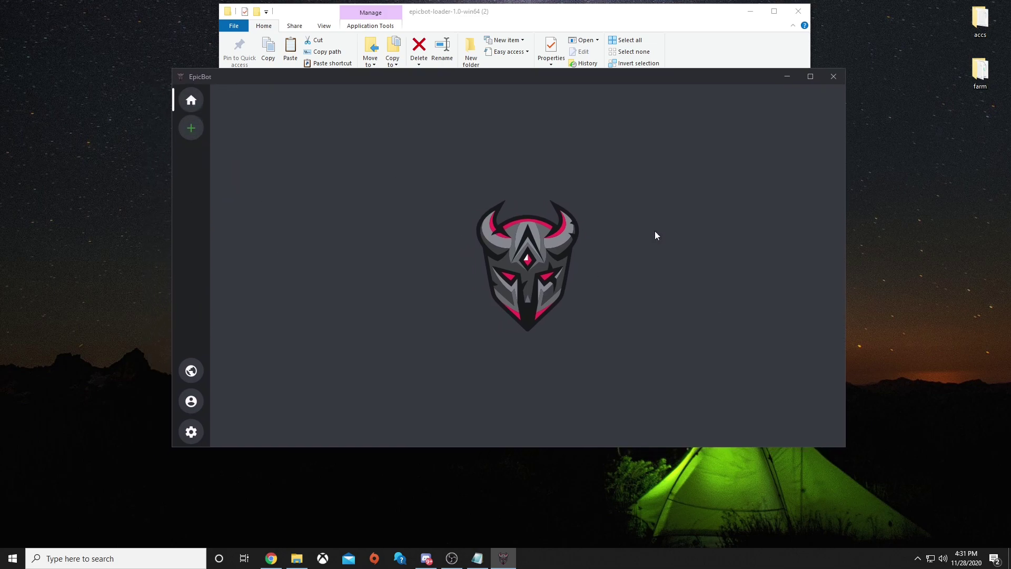
{"action": "left_click", "coordinate": [194, 128]}
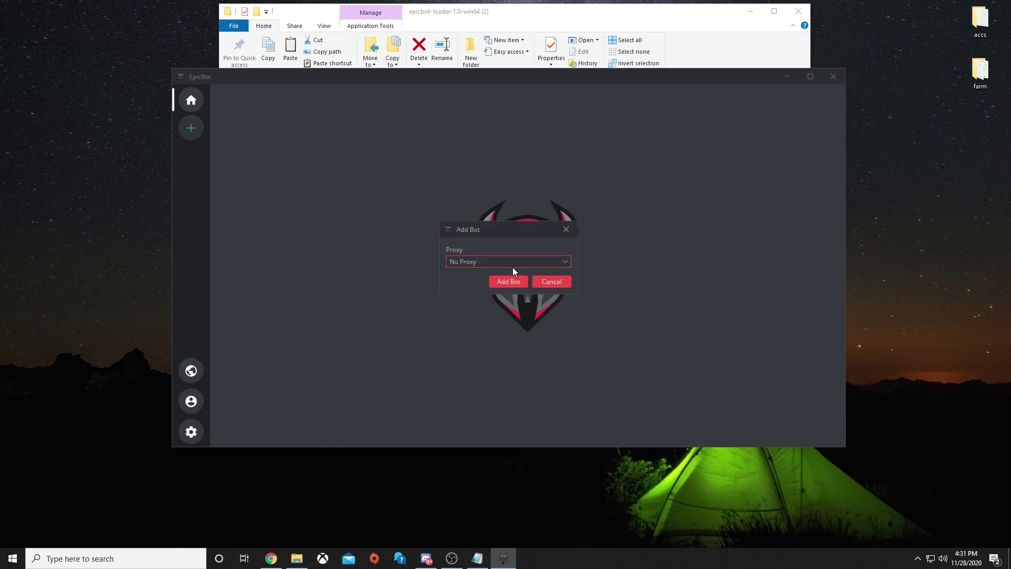
{"action": "left_click", "coordinate": [498, 262]}
{"action": "left_click", "coordinate": [498, 262]}
{"action": "left_click", "coordinate": [563, 282]}
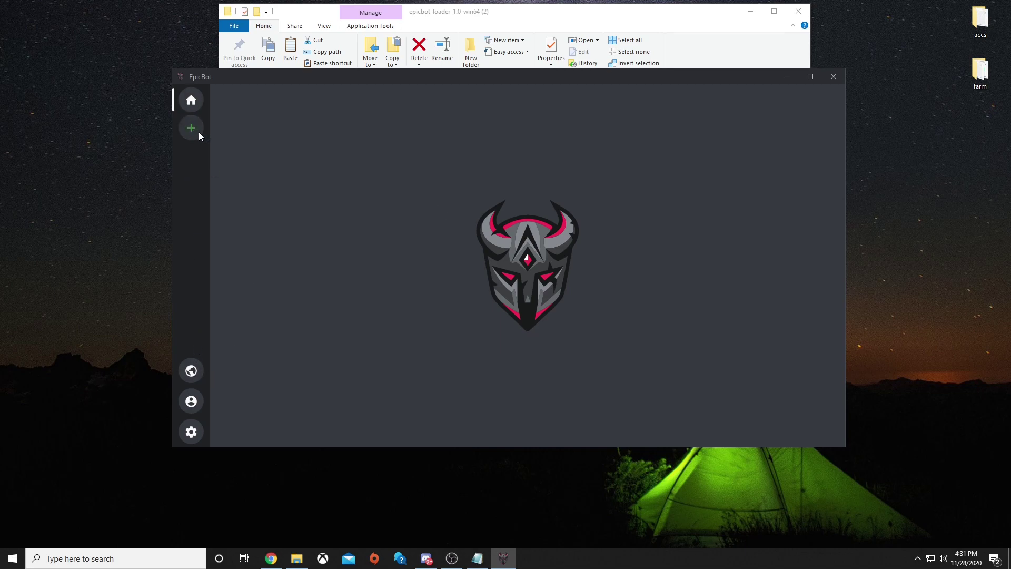
Step: Examine the Proxy Manager and its form for adding a proxy, and close both without saving
{"action": "left_click", "coordinate": [191, 371]}
{"action": "left_click_drag", "start_coordinate": [417, 163], "coordinate": [440, 137]}
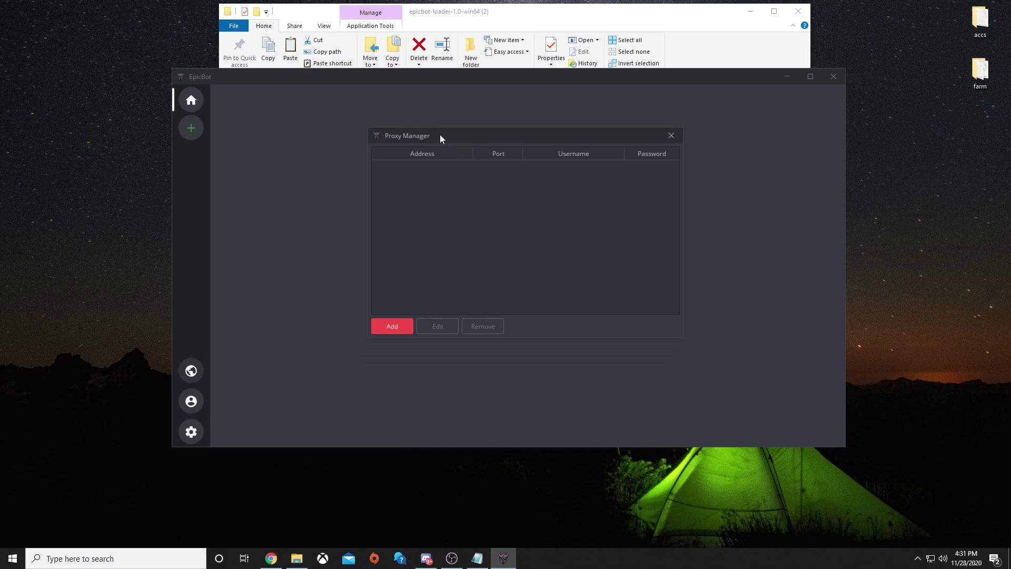
{"action": "left_click", "coordinate": [388, 328]}
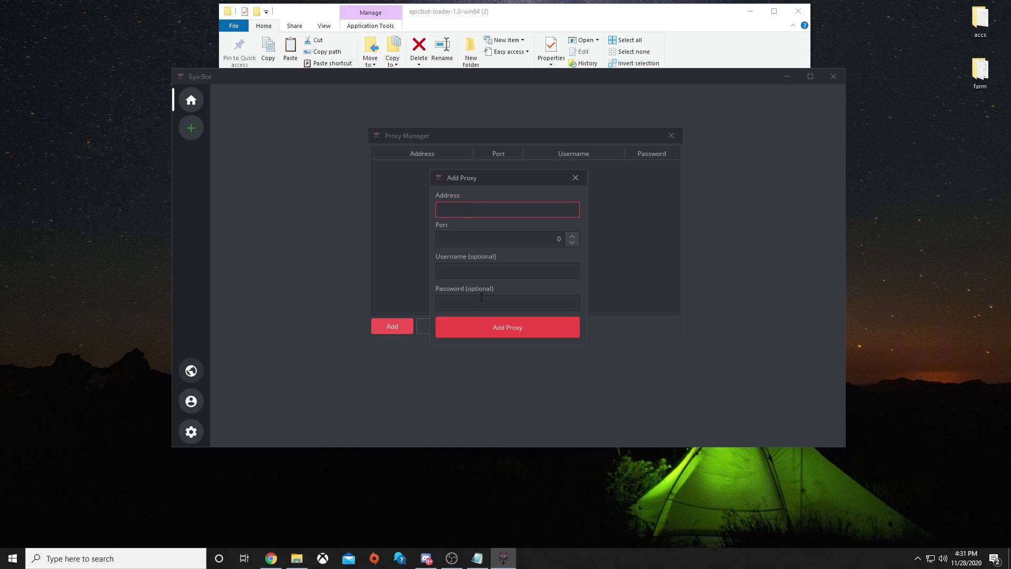
{"action": "left_click", "coordinate": [576, 178]}
{"action": "left_click", "coordinate": [670, 136]}
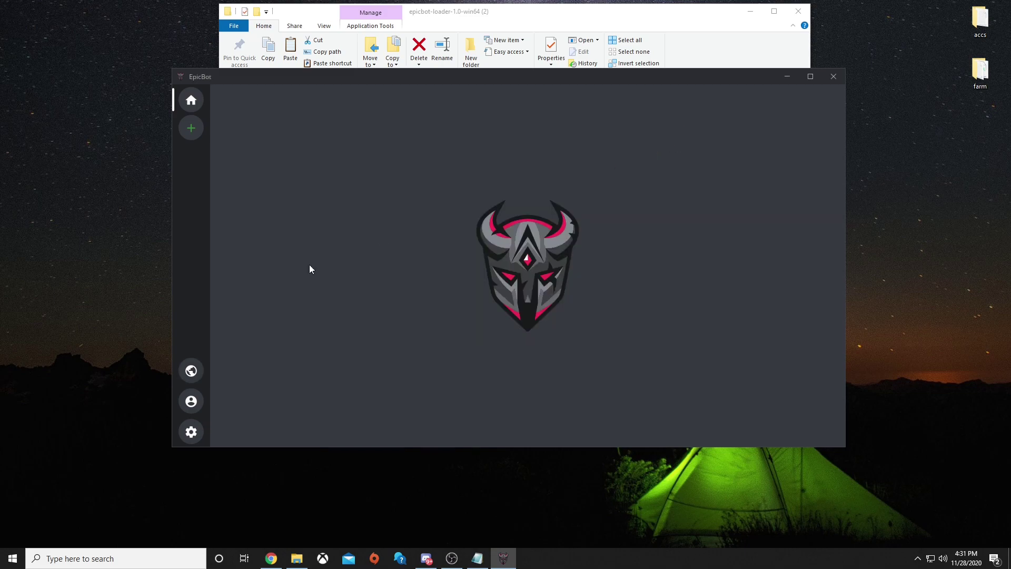
Step: Examine the Account Manager and its form for adding an account, and close both without saving
{"action": "left_click", "coordinate": [192, 401]}
{"action": "left_click_drag", "start_coordinate": [450, 156], "coordinate": [454, 135]}
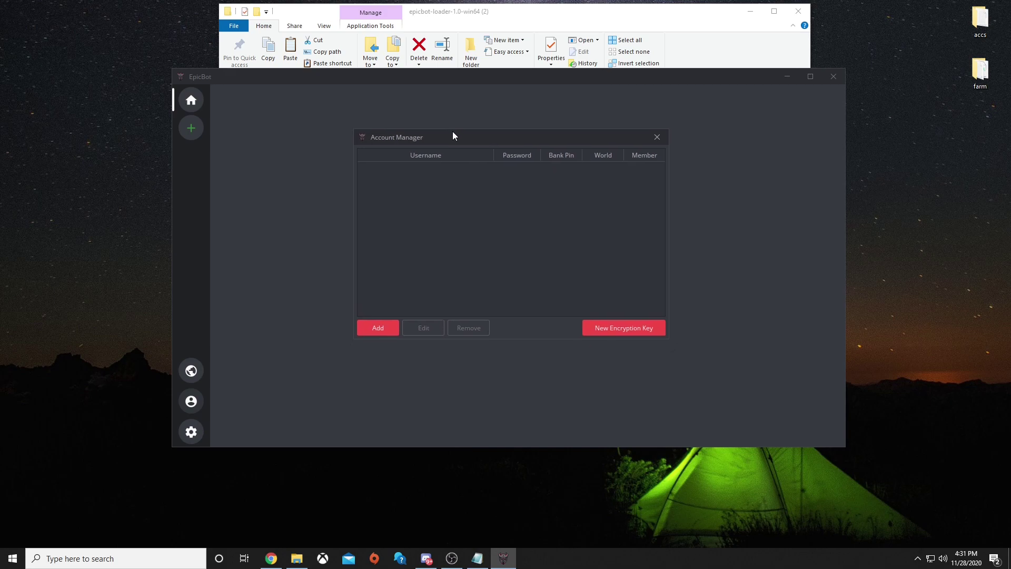
{"action": "left_click", "coordinate": [372, 330]}
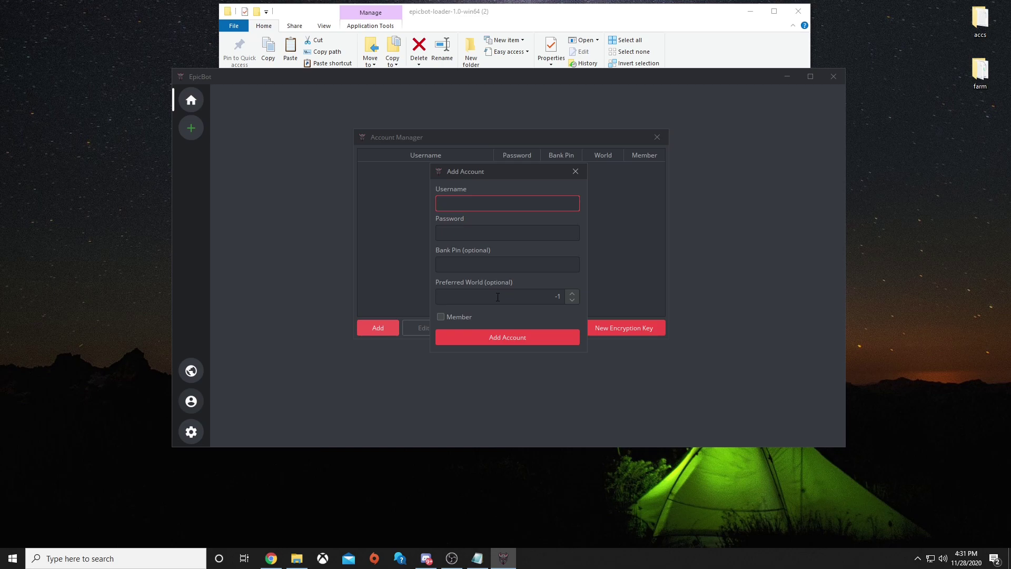
{"action": "left_click", "coordinate": [576, 173]}
{"action": "left_click", "coordinate": [656, 140]}
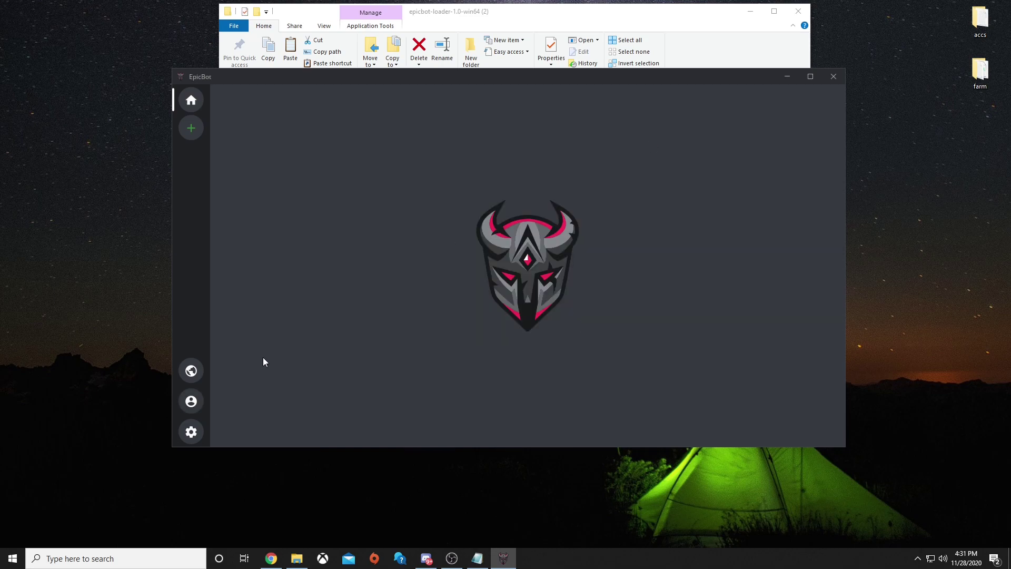
Step: Review the client's General, Script and Mouse settings, including the list of available mouse profiles
{"action": "left_click", "coordinate": [191, 432]}
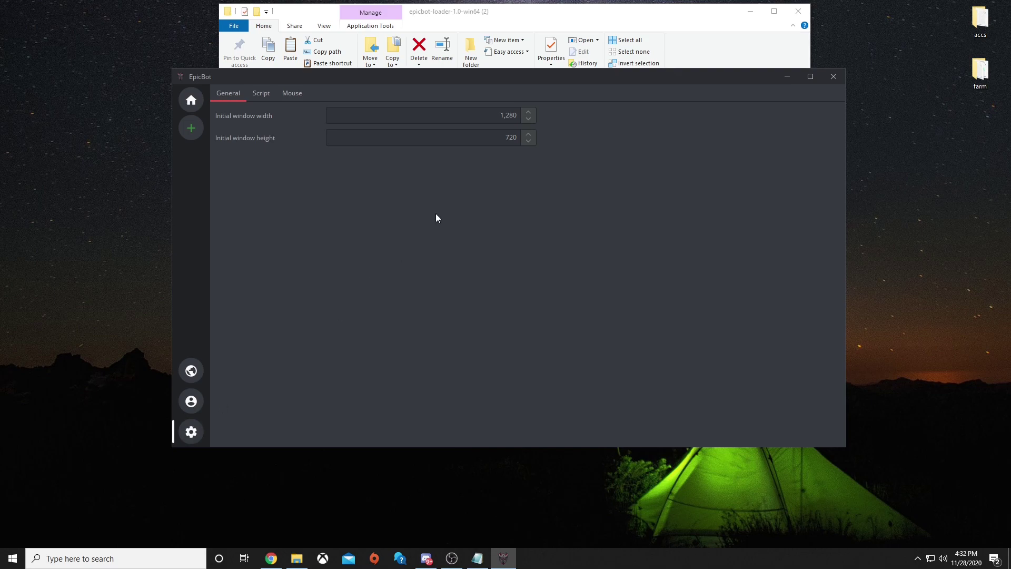
{"action": "left_click", "coordinate": [260, 97]}
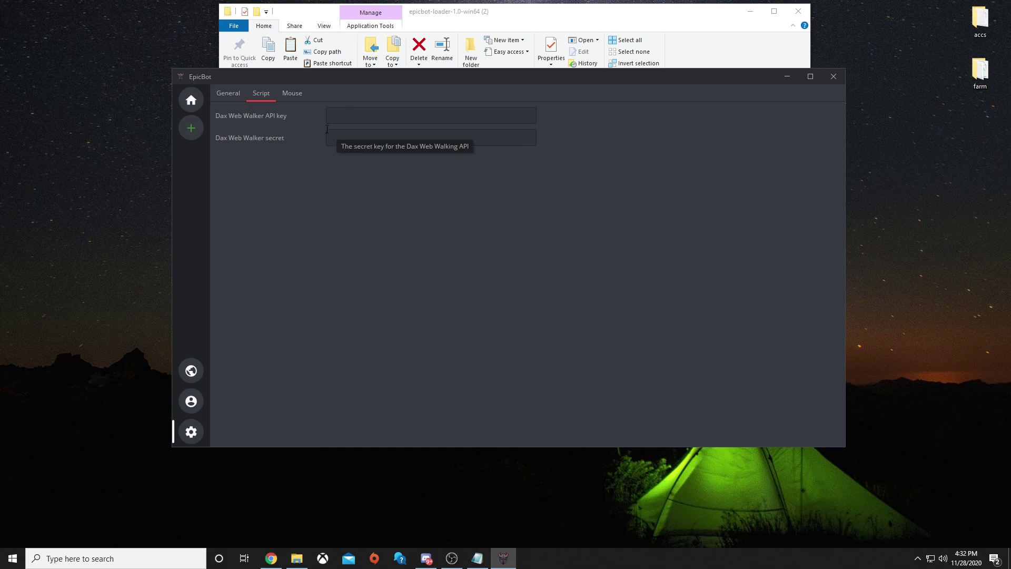
{"action": "left_click", "coordinate": [290, 96]}
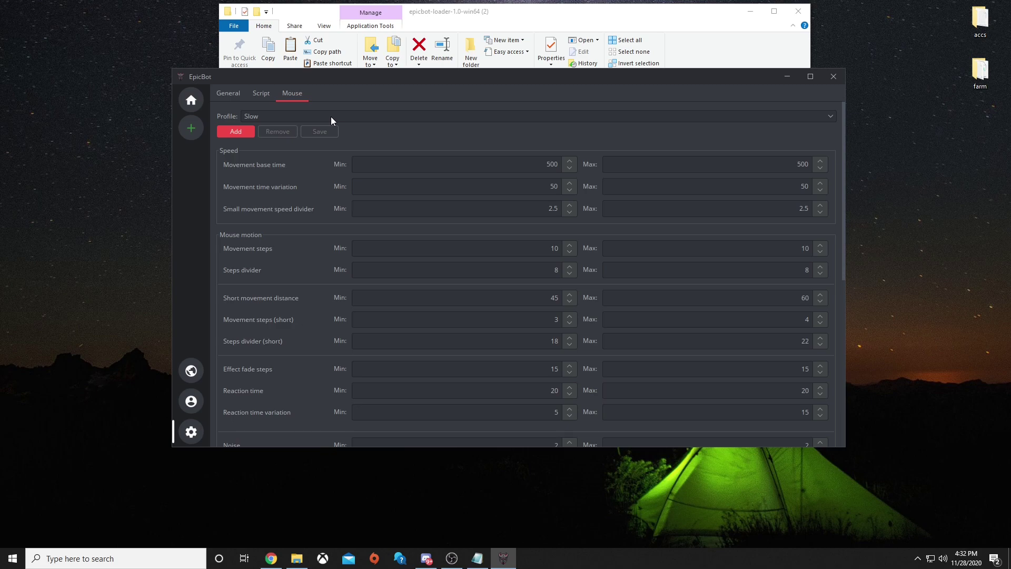
{"action": "left_click", "coordinate": [331, 116]}
{"action": "left_click", "coordinate": [330, 117]}
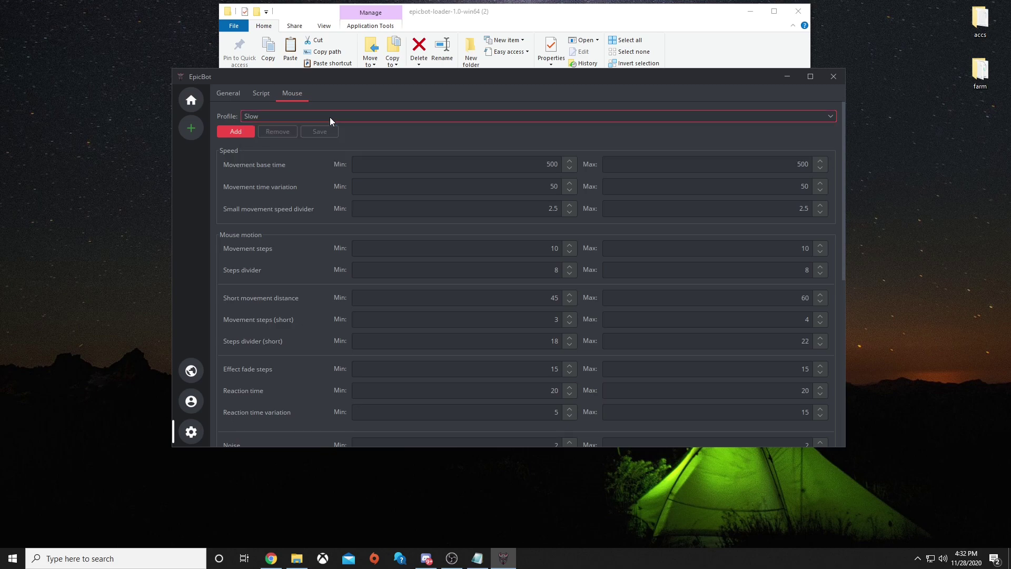
{"action": "left_click", "coordinate": [329, 117]}
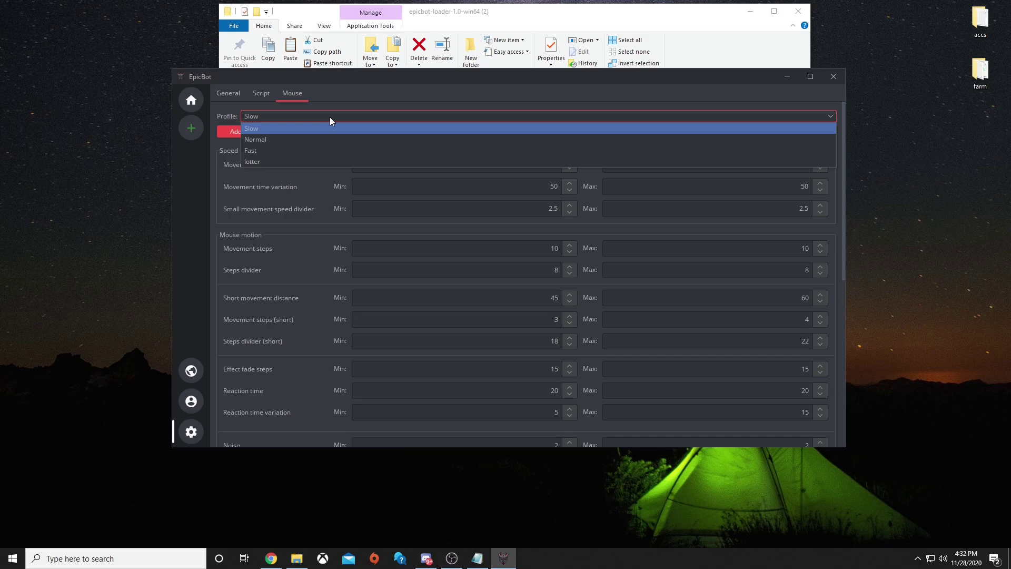
{"action": "left_click", "coordinate": [330, 117]}
{"action": "left_click", "coordinate": [330, 117]}
{"action": "left_click", "coordinate": [330, 117]}
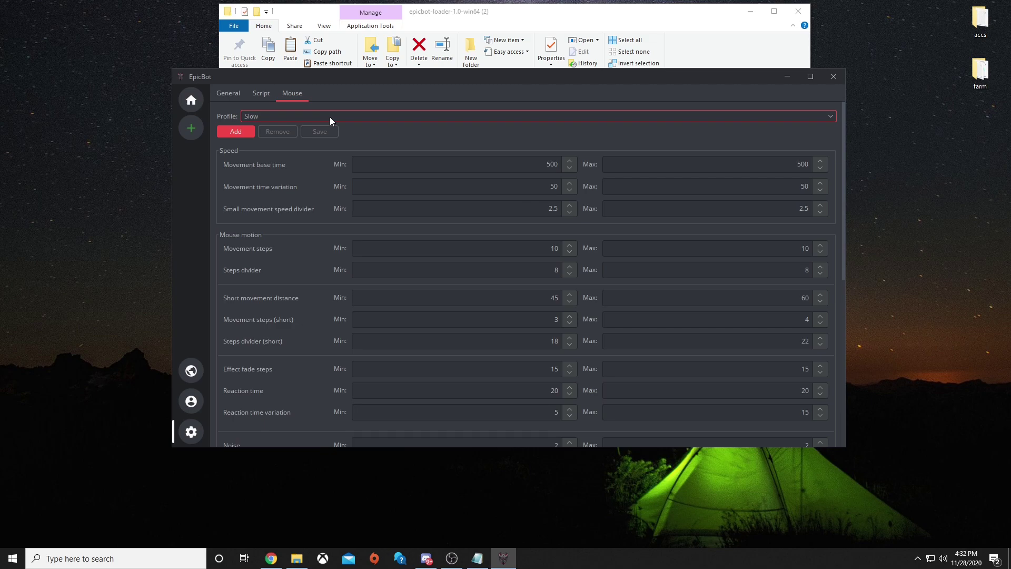
Step: Check the remaining mouse profile settings, add a bot with No Proxy, and view its script list without starting one
{"action": "scroll", "coordinate": [494, 179], "scroll_direction": "down", "scroll_amount": 6}
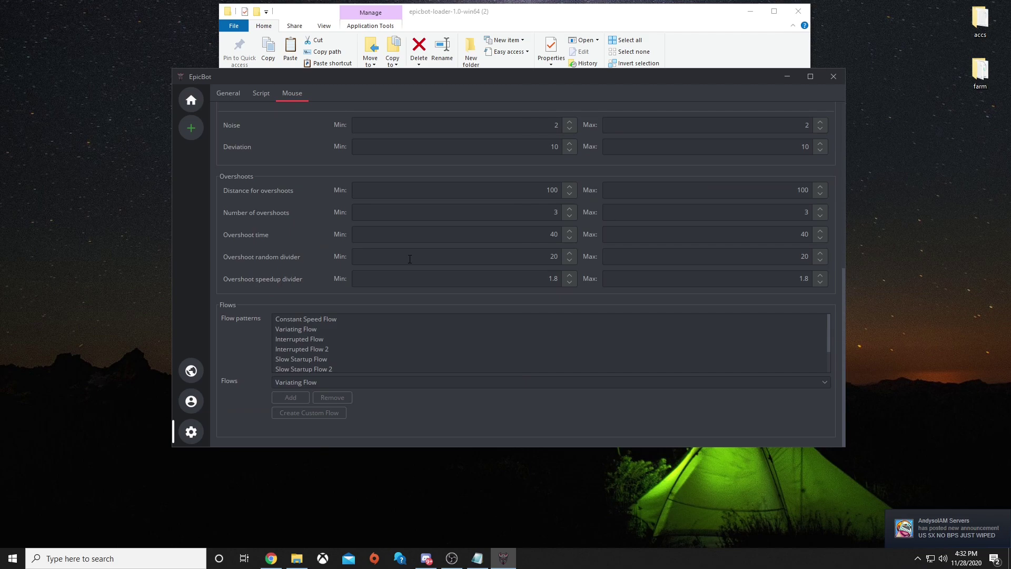
{"action": "mouse_move", "coordinate": [409, 259]}
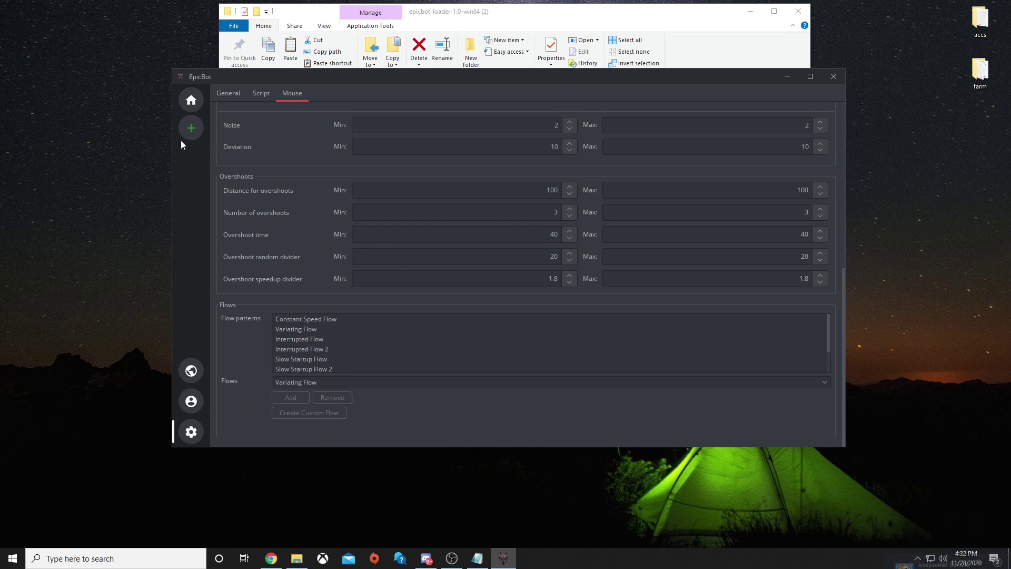
{"action": "left_click", "coordinate": [192, 129]}
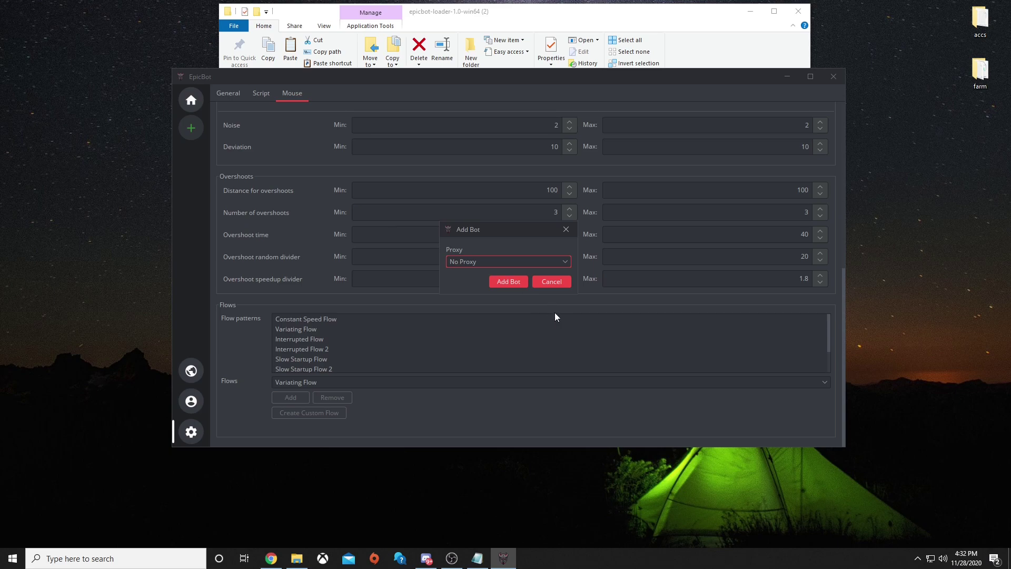
{"action": "left_click", "coordinate": [506, 283]}
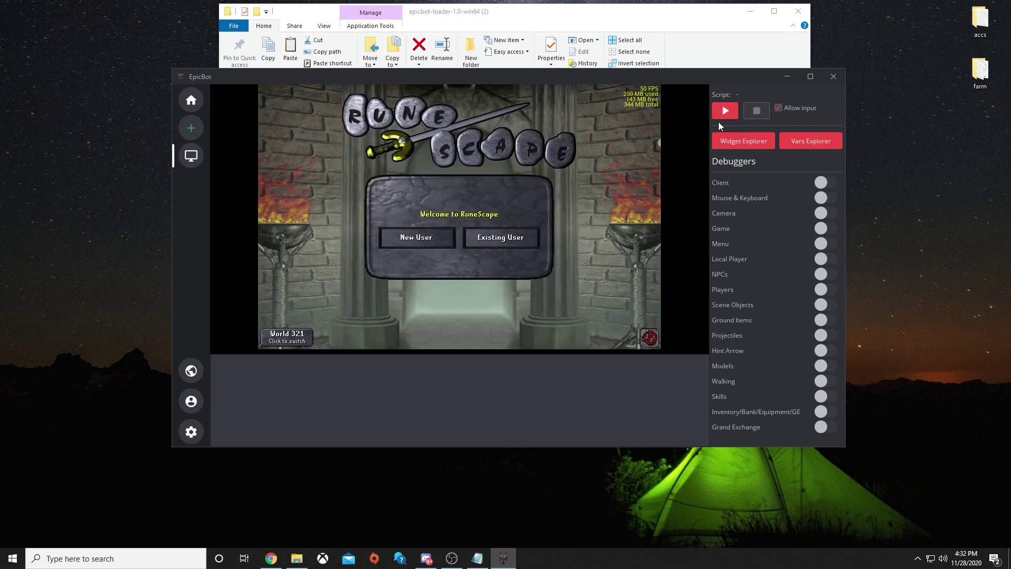
{"action": "left_click", "coordinate": [728, 112]}
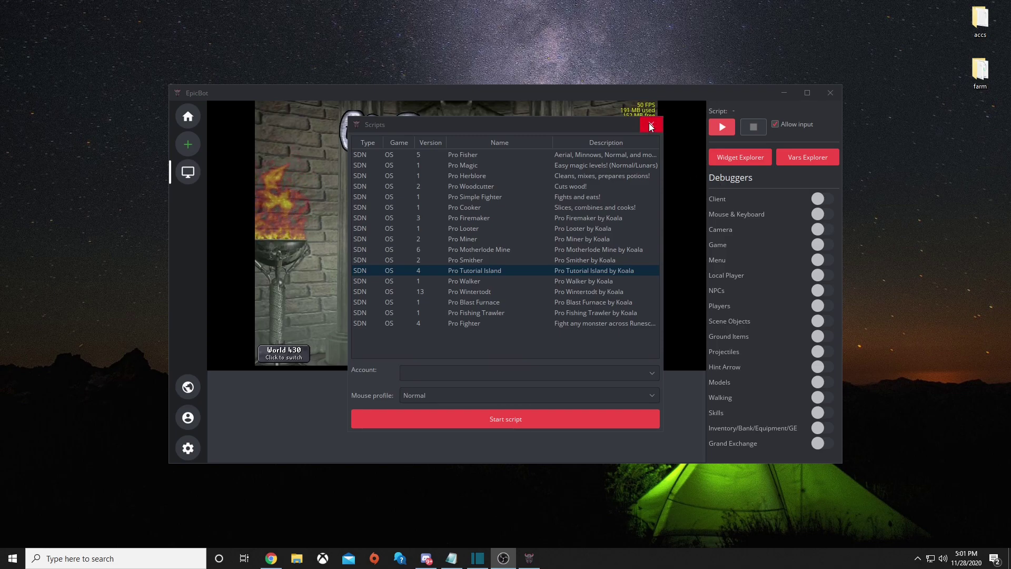
{"action": "left_click", "coordinate": [651, 125]}
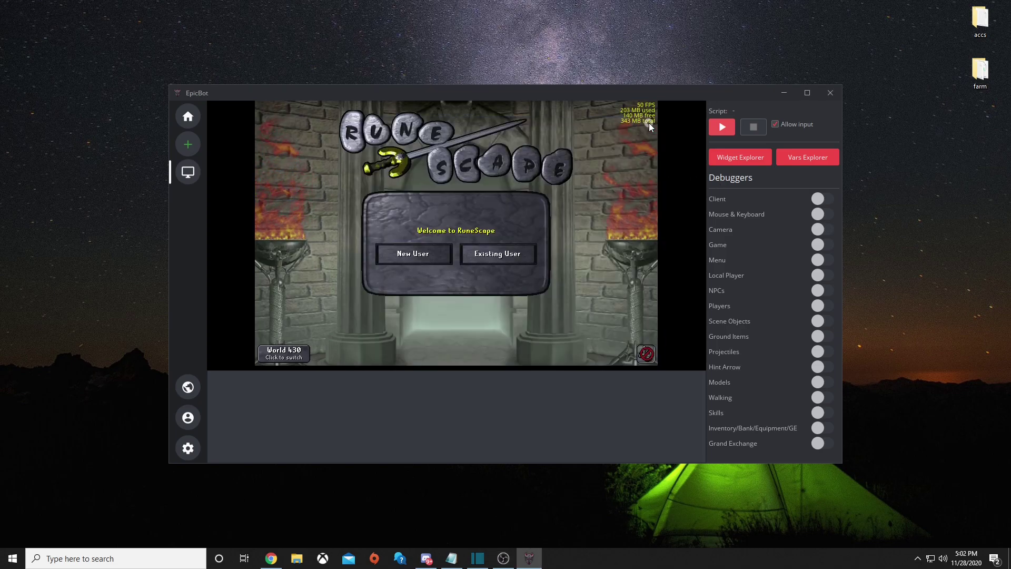
Step: Add a game account in the Account Manager with its username and password, leaving the optional fields at their defaults, and close the manager
{"action": "left_click", "coordinate": [188, 418]}
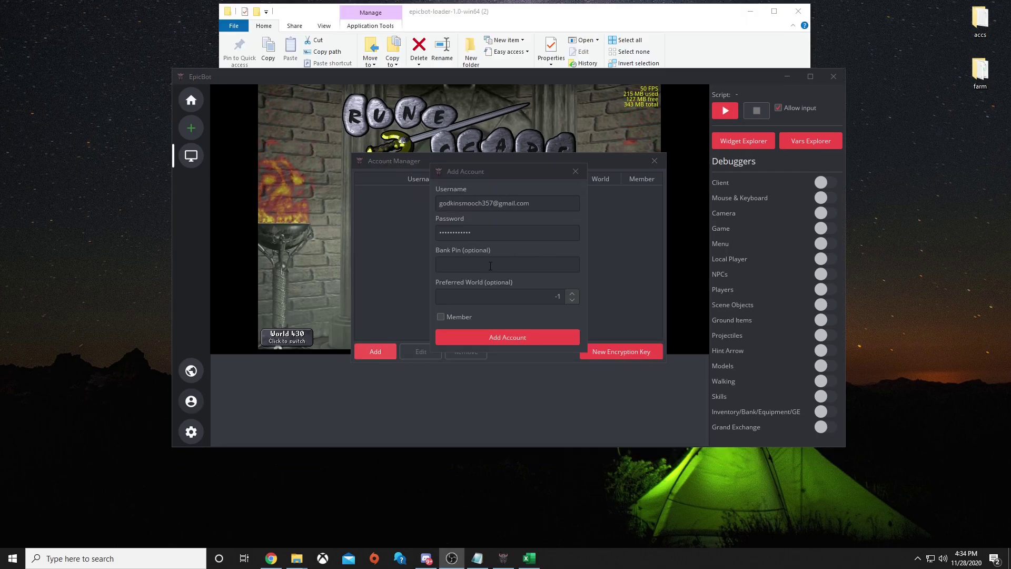
{"action": "left_click", "coordinate": [510, 336]}
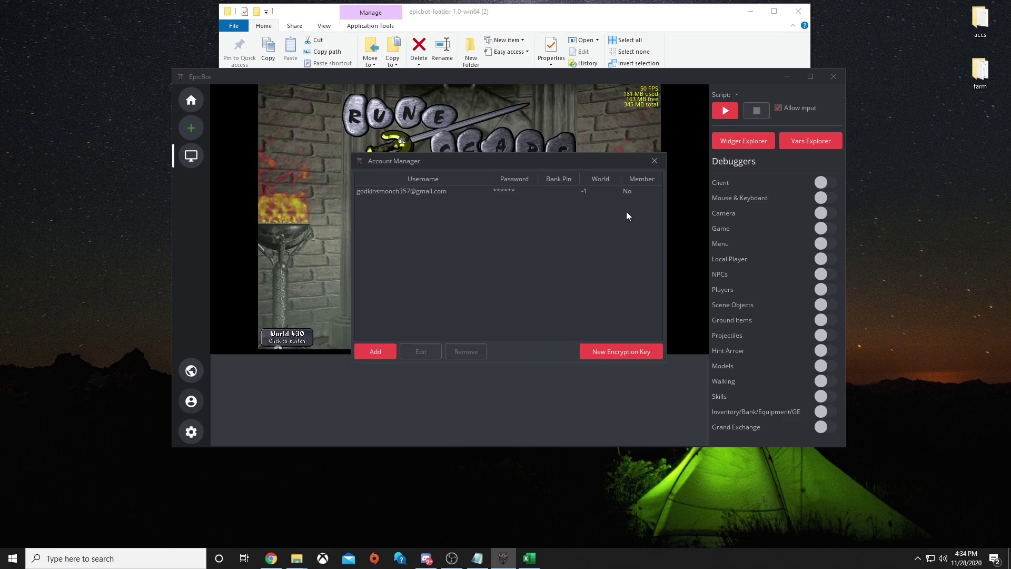
{"action": "left_click", "coordinate": [399, 194]}
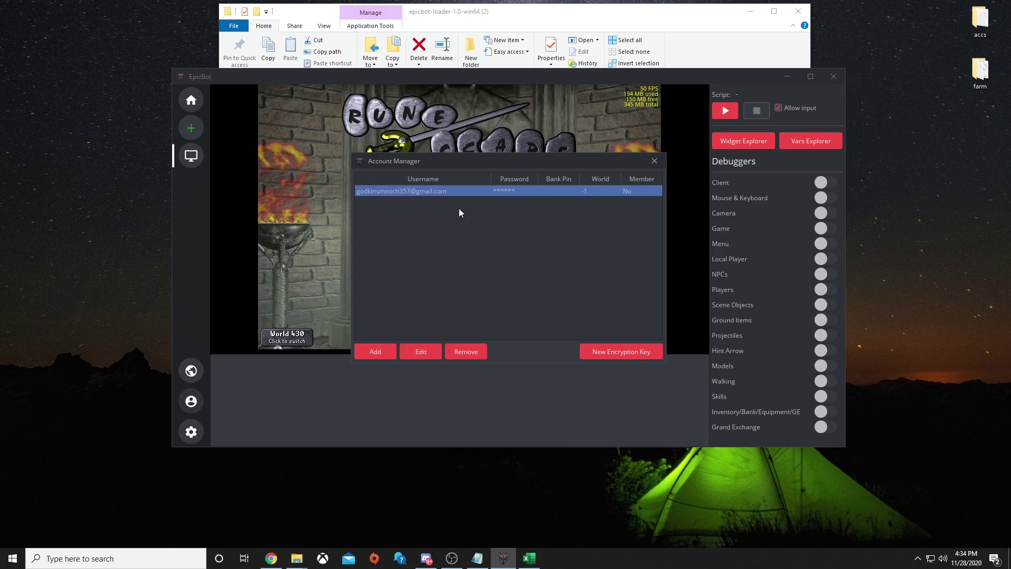
{"action": "left_click", "coordinate": [655, 161]}
Step: Start the Pro Tutorial Island script with the saved account and the Normal mouse profile
{"action": "left_click", "coordinate": [724, 112]}
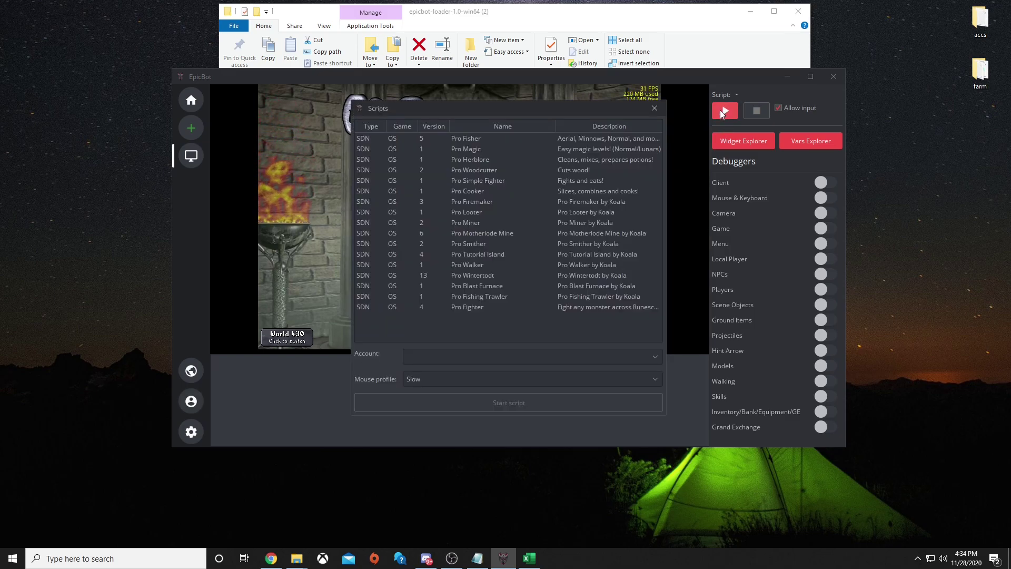
{"action": "left_click", "coordinate": [469, 139]}
{"action": "left_click", "coordinate": [481, 256]}
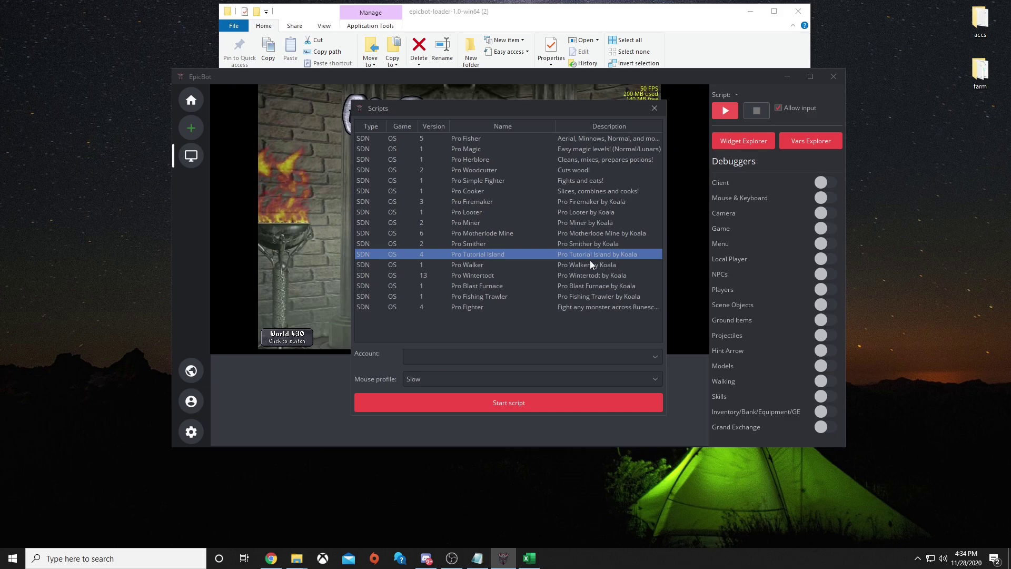
{"action": "left_click", "coordinate": [460, 355]}
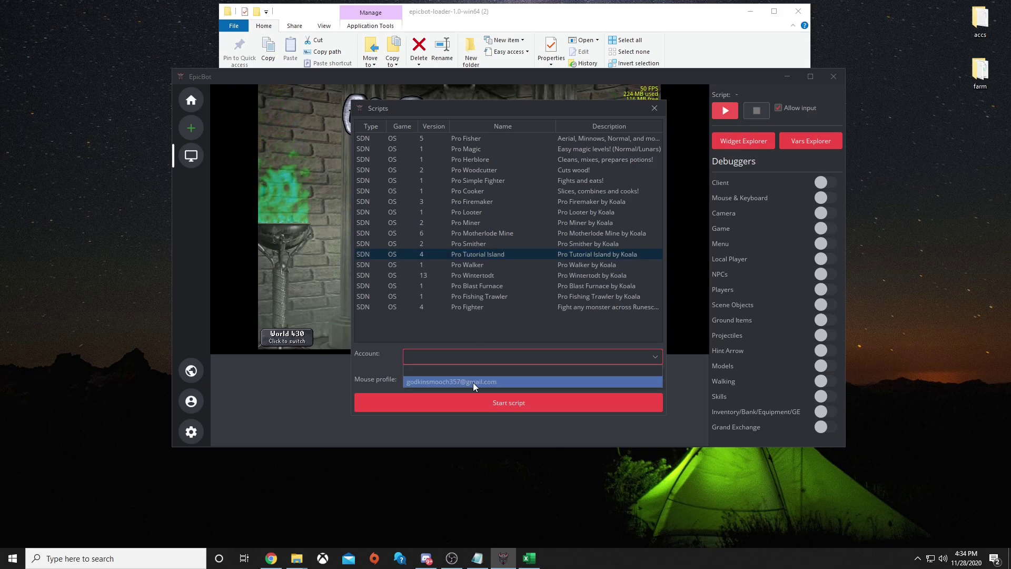
{"action": "left_click", "coordinate": [419, 381]}
{"action": "left_click", "coordinate": [444, 383]}
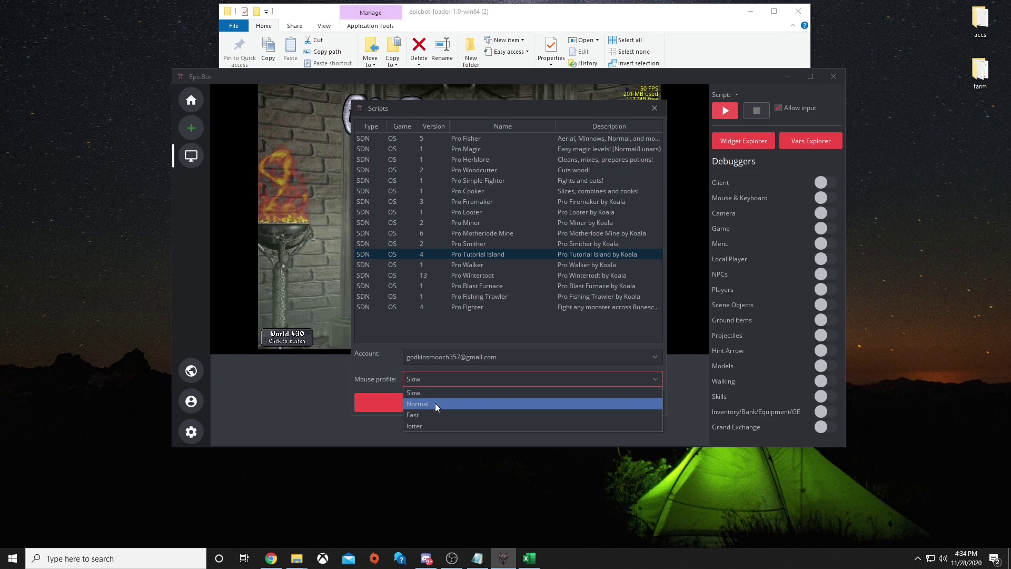
{"action": "left_click", "coordinate": [435, 403]}
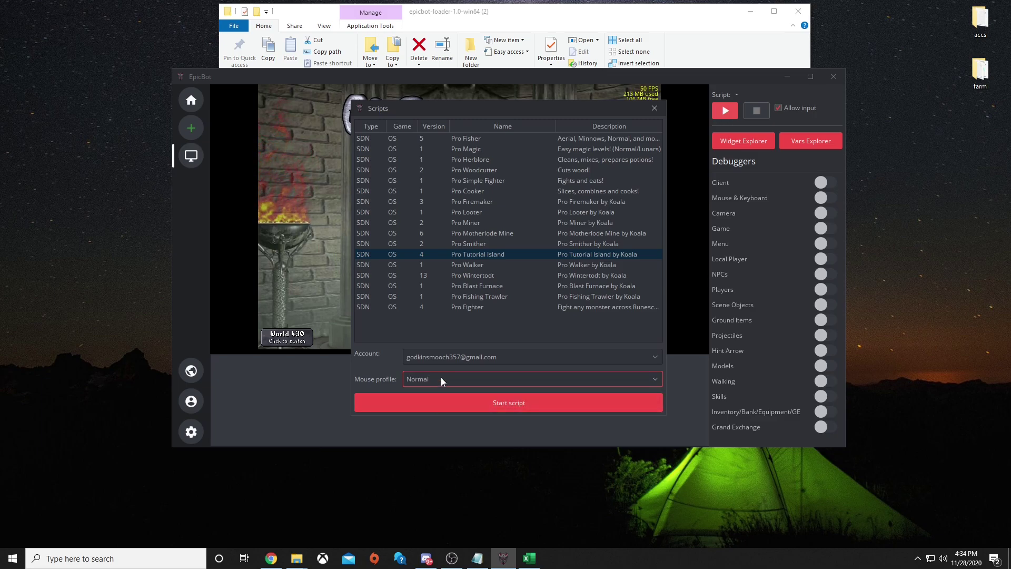
{"action": "left_click", "coordinate": [488, 402]}
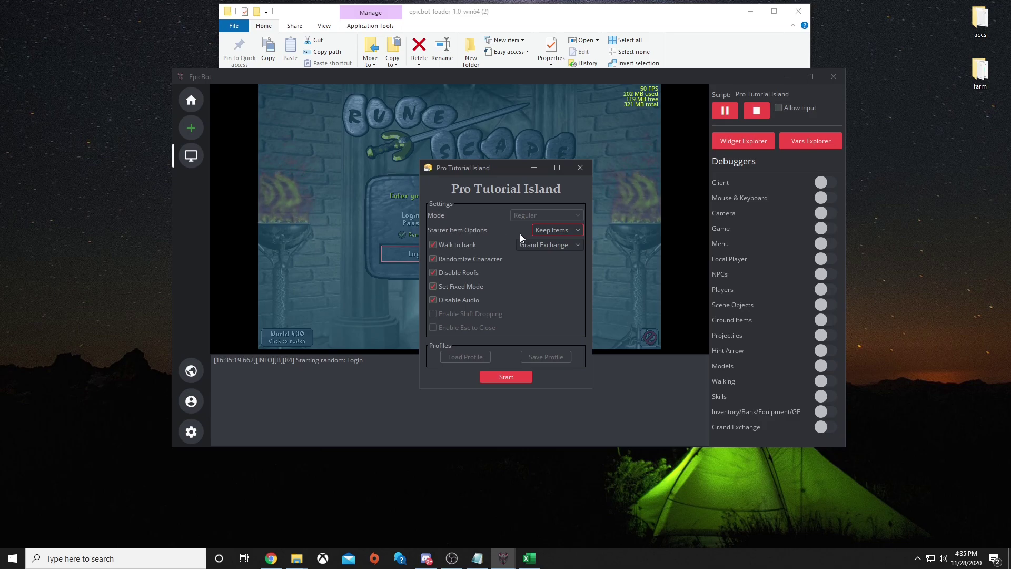
Step: Run Pro Tutorial Island with Keep Items for starter items and Grand Exchange as the bank to walk to
{"action": "left_click", "coordinate": [554, 230]}
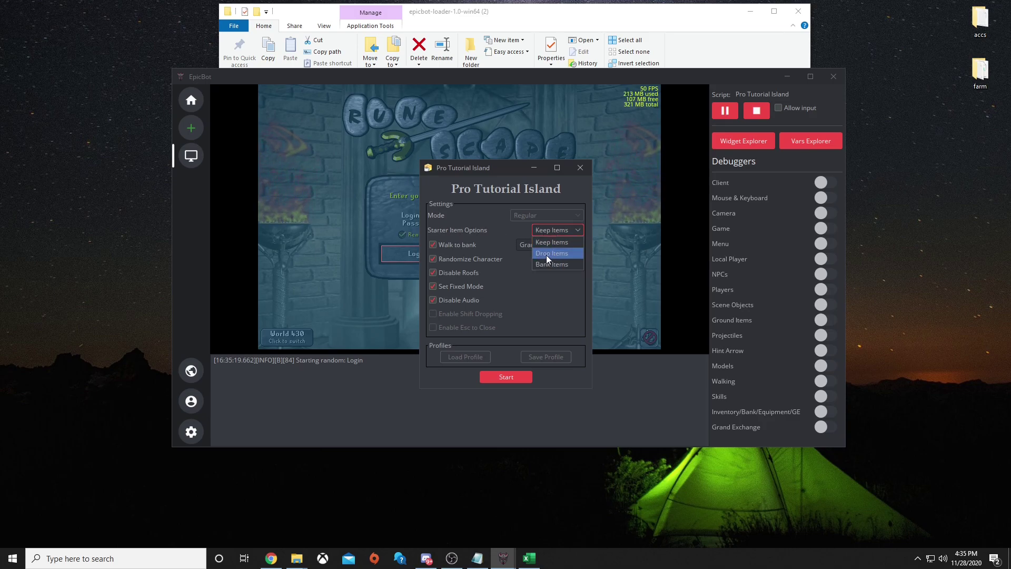
{"action": "left_click", "coordinate": [549, 243]}
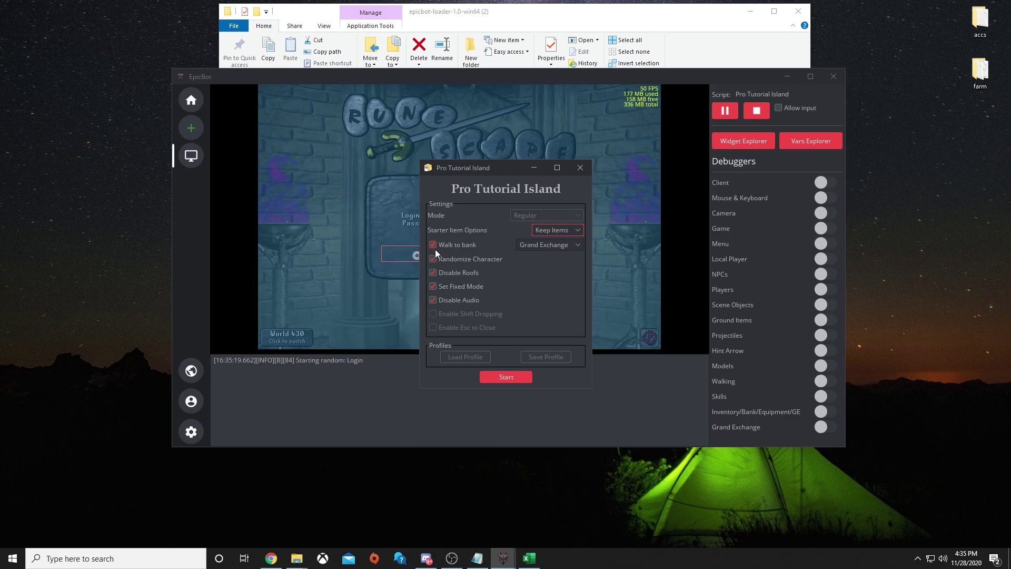
{"action": "left_click", "coordinate": [552, 245]}
{"action": "left_click", "coordinate": [543, 244]}
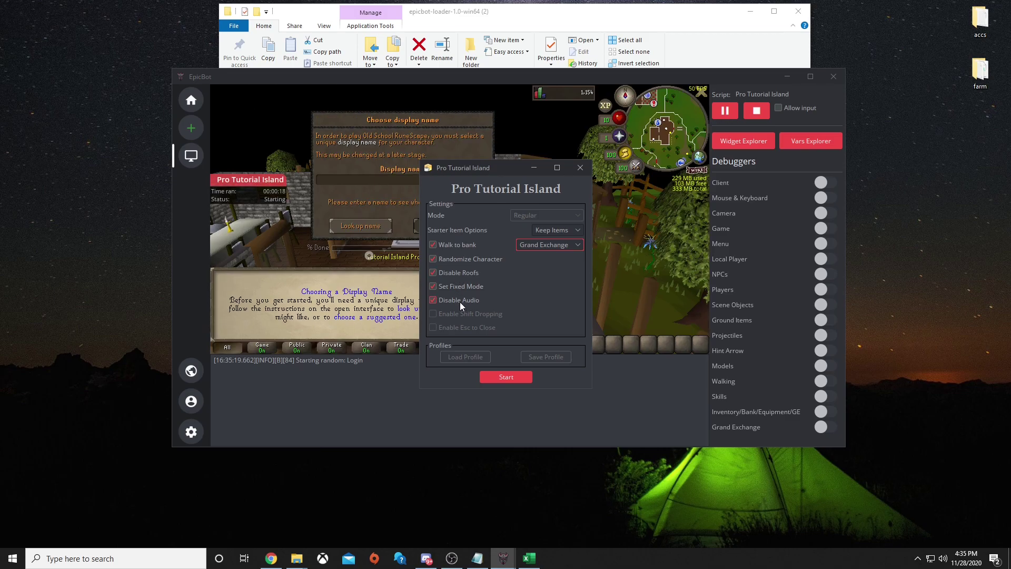
{"action": "left_click", "coordinate": [504, 374]}
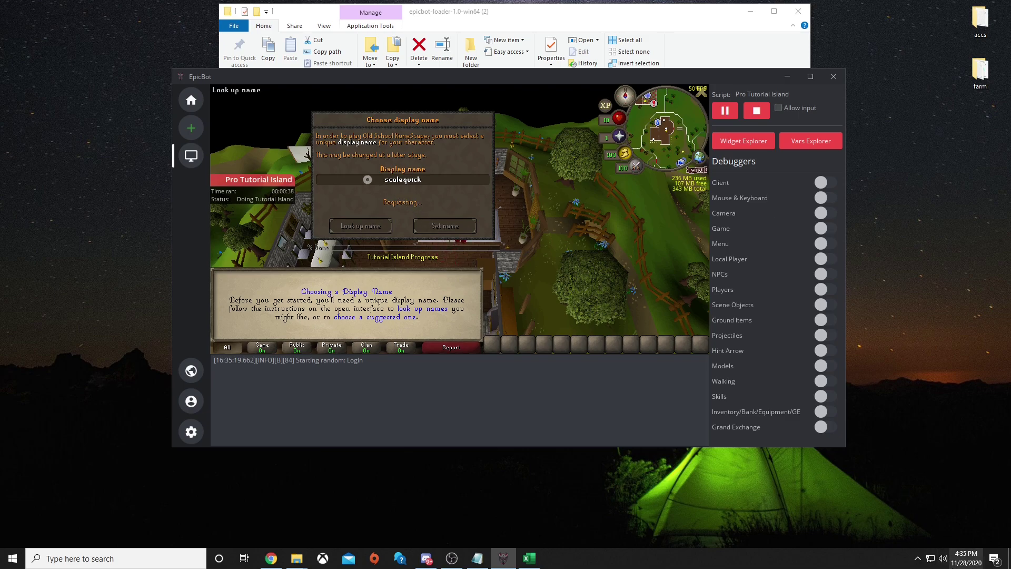
Step: Lower the volume of one running application in the Windows Volume Mixer and close the mixer
{"action": "right_click", "coordinate": [942, 558]}
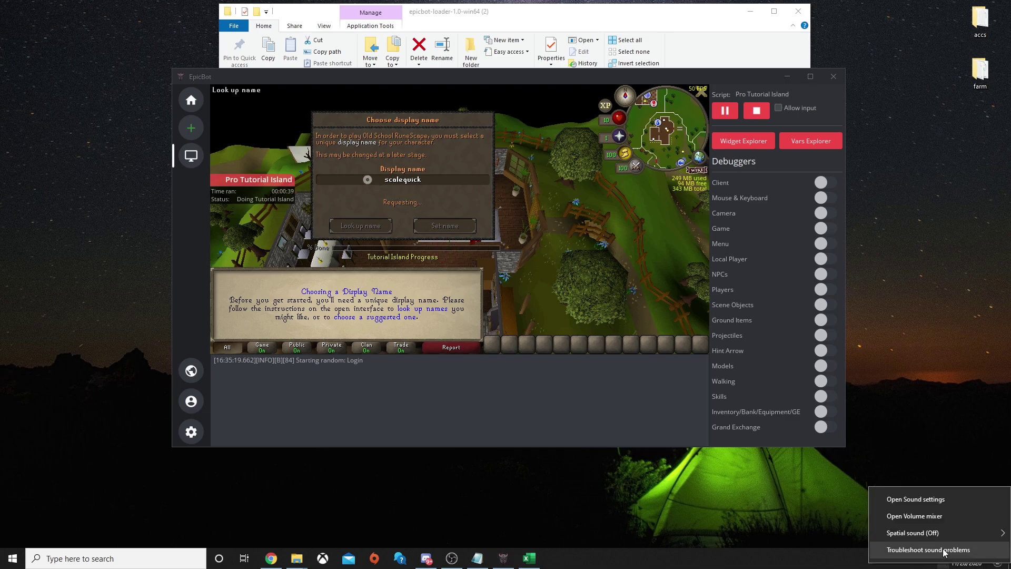
{"action": "left_click", "coordinate": [934, 517]}
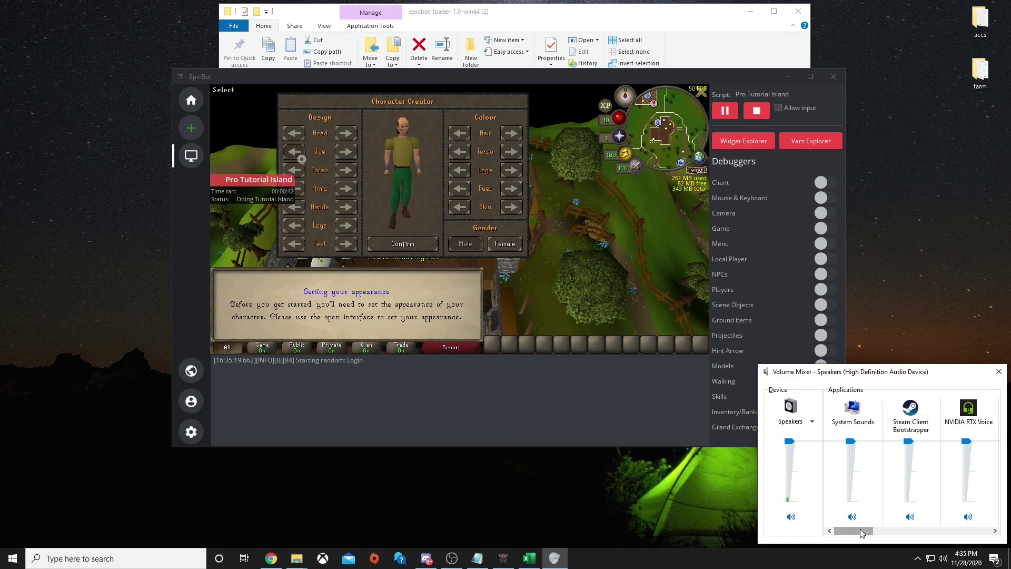
{"action": "left_click_drag", "start_coordinate": [863, 530], "coordinate": [941, 527]}
{"action": "left_click_drag", "start_coordinate": [908, 442], "coordinate": [908, 491]}
{"action": "left_click", "coordinate": [998, 371]}
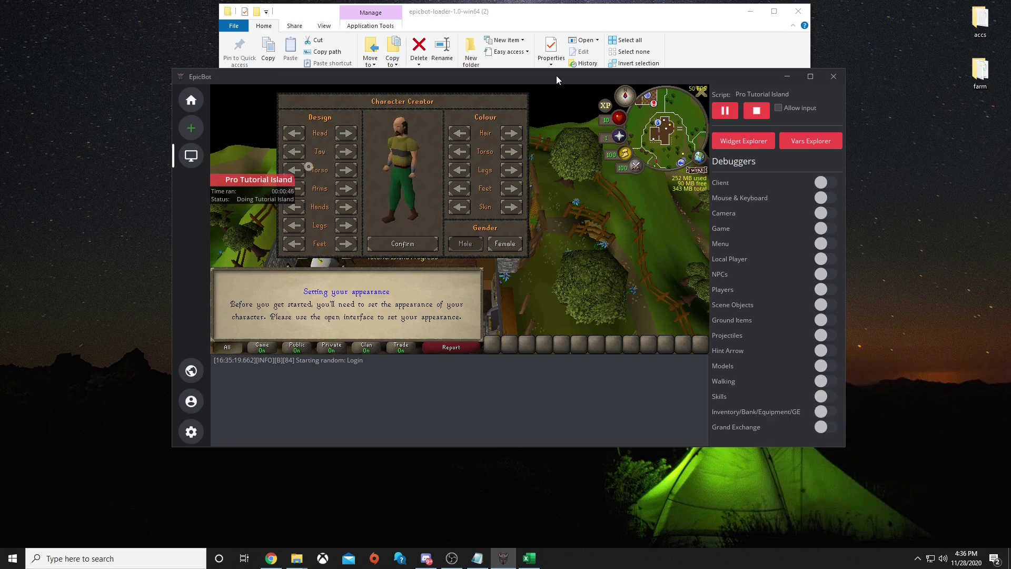
Step: Maximize the client window and reopen the list of available scripts for the bot
{"action": "left_click_drag", "start_coordinate": [557, 75], "coordinate": [565, 71]}
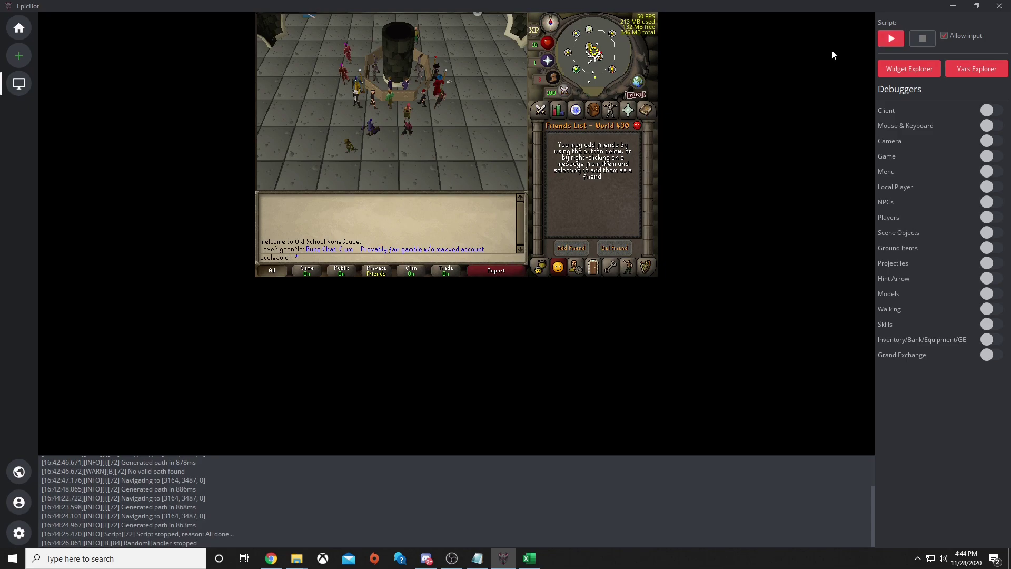
{"action": "left_click", "coordinate": [890, 38]}
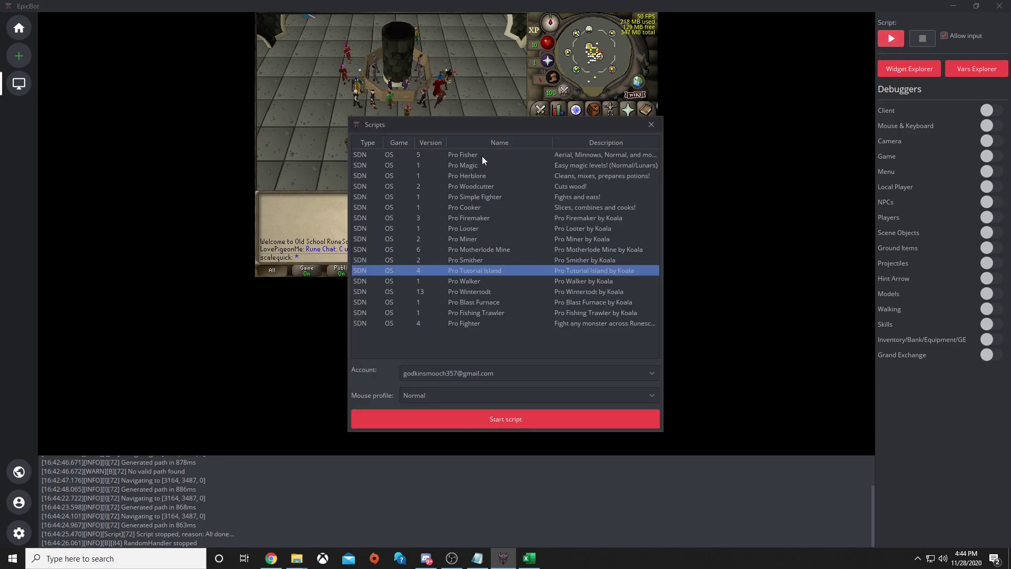